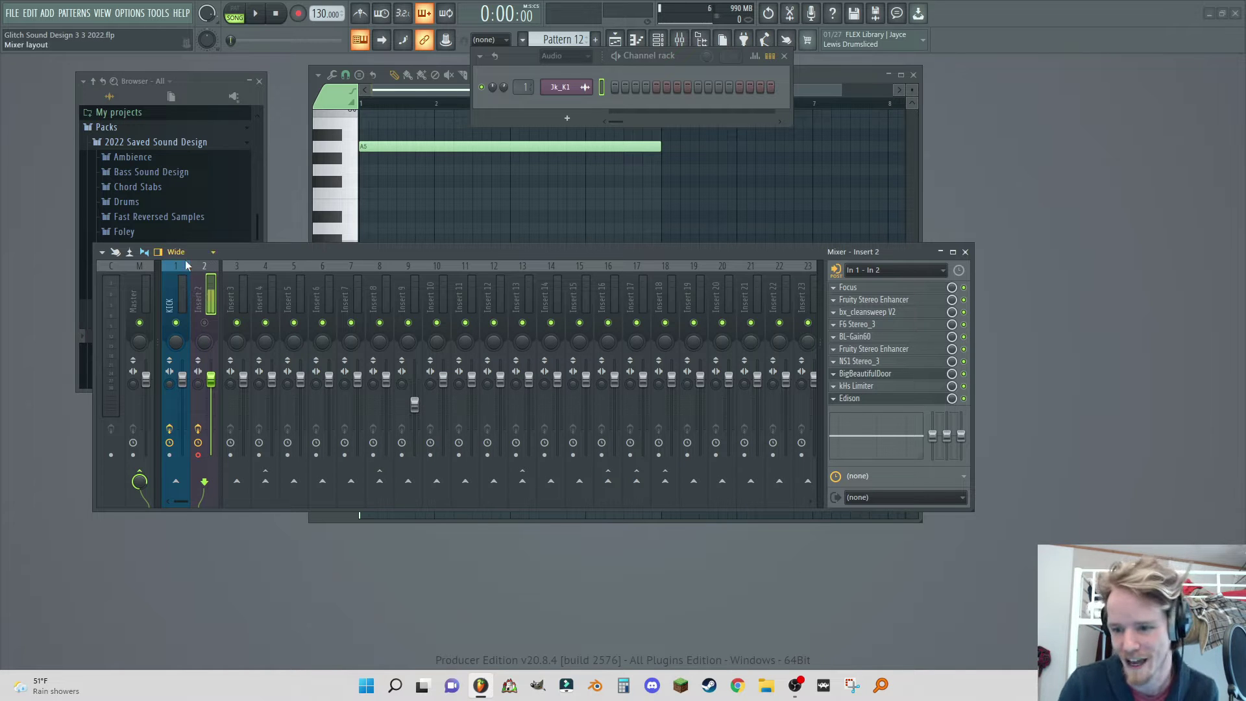
Step: Select the KICK mixer track and place the Playlist window on the main screen behind the mixer
click(185, 290)
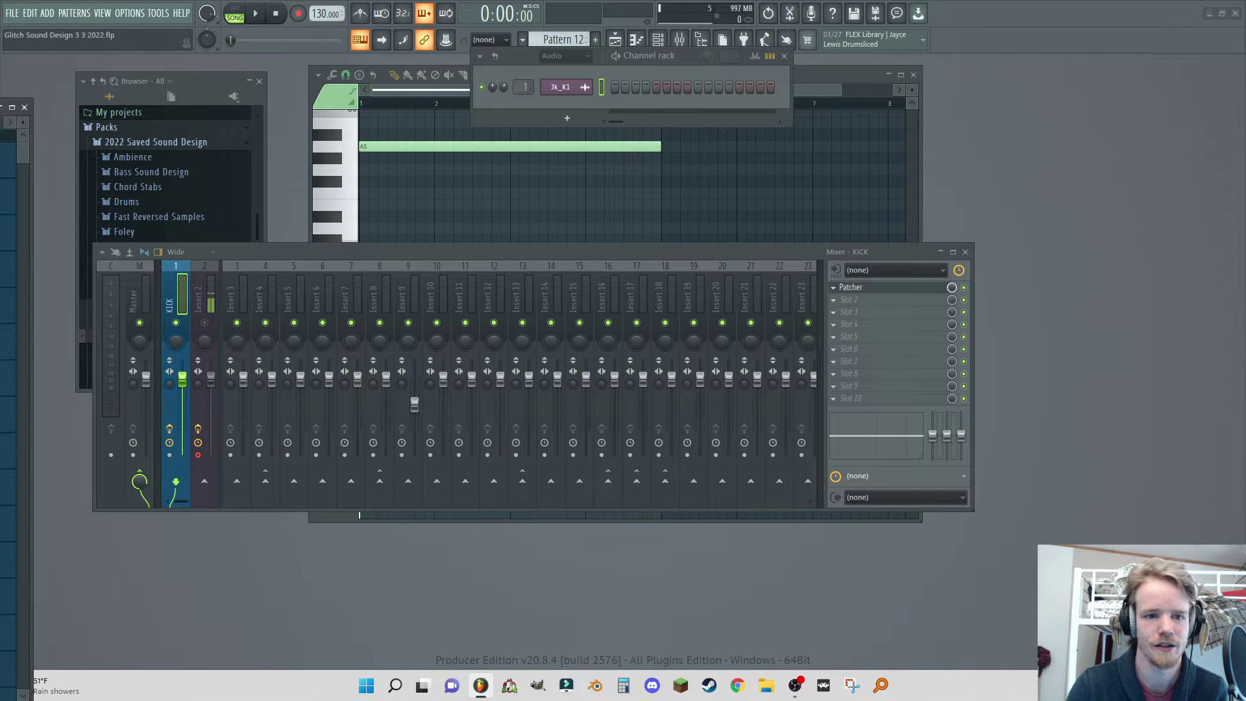
drag(0, 104, 775, 61)
drag(22, 133, 511, 115)
drag(898, 64, 644, 51)
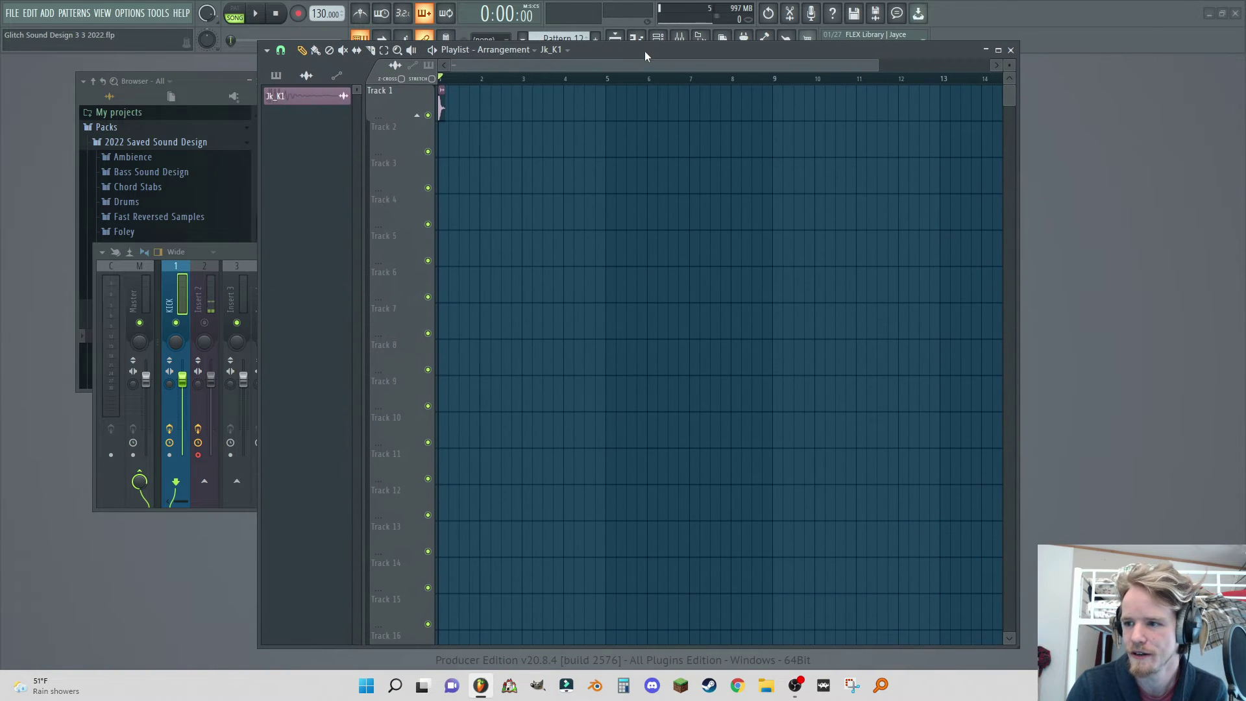
click(178, 275)
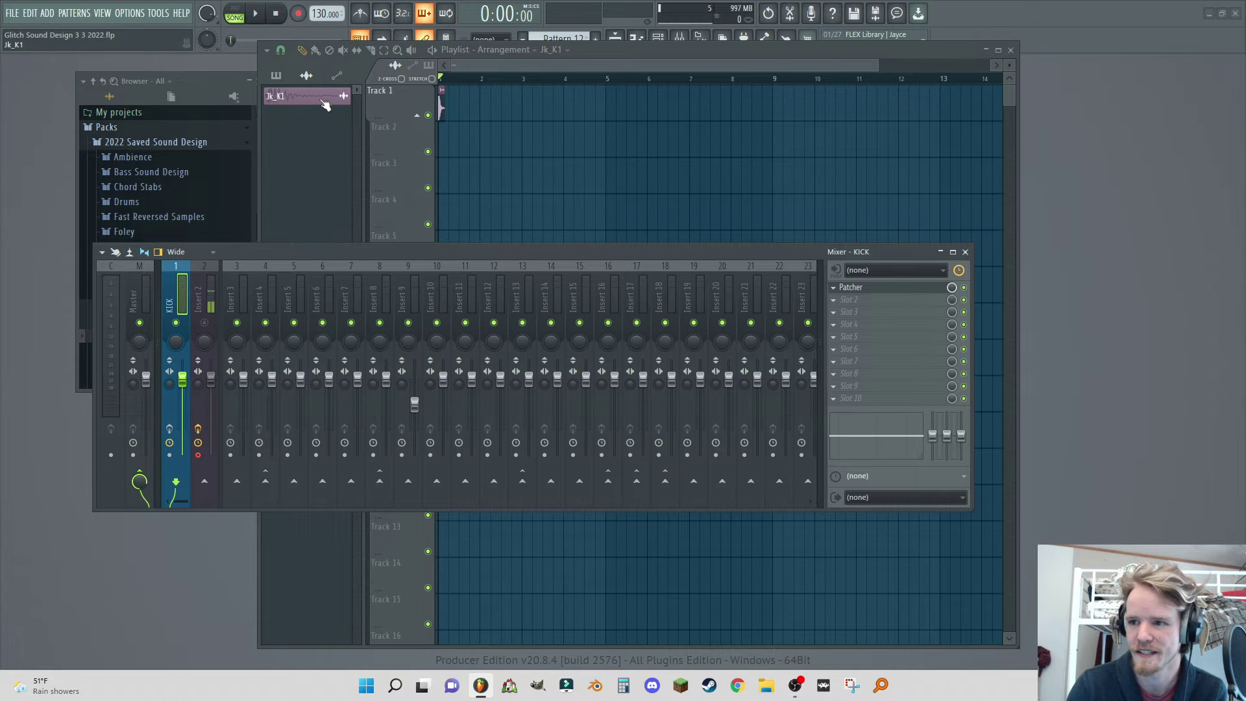
Step: Play the kick from the start several times through the KICK track, stopping after each hit
click(255, 13)
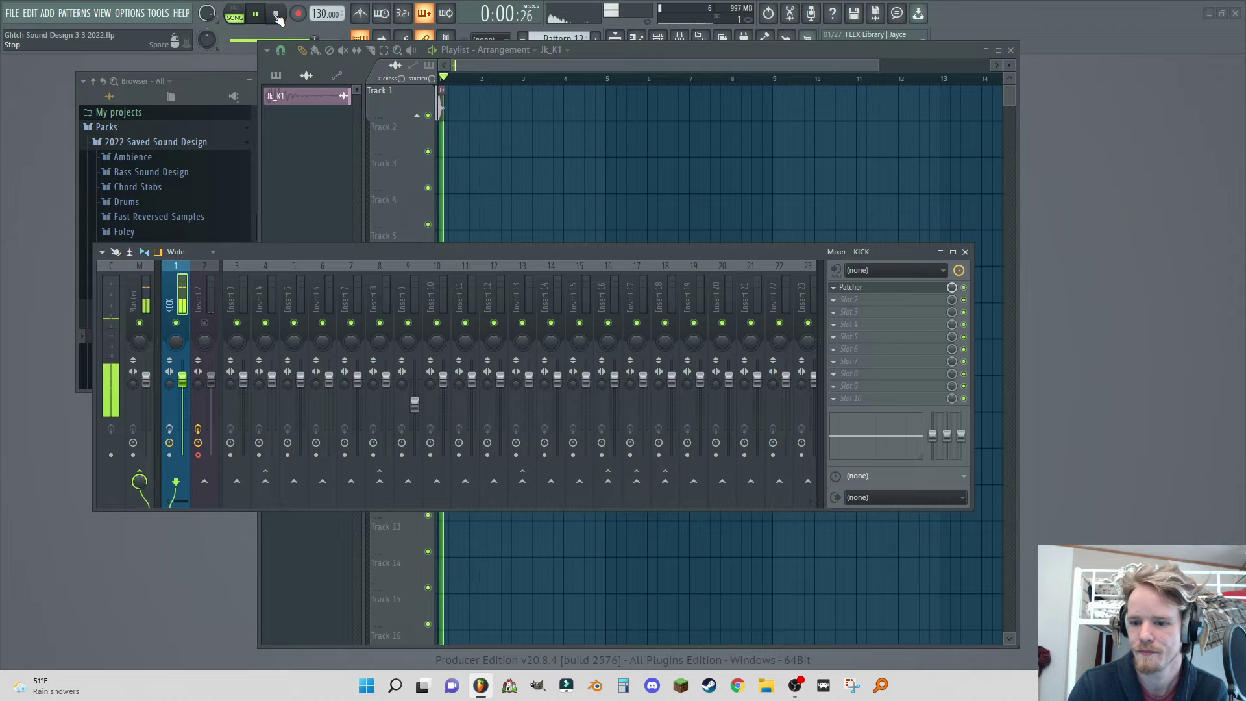
click(277, 16)
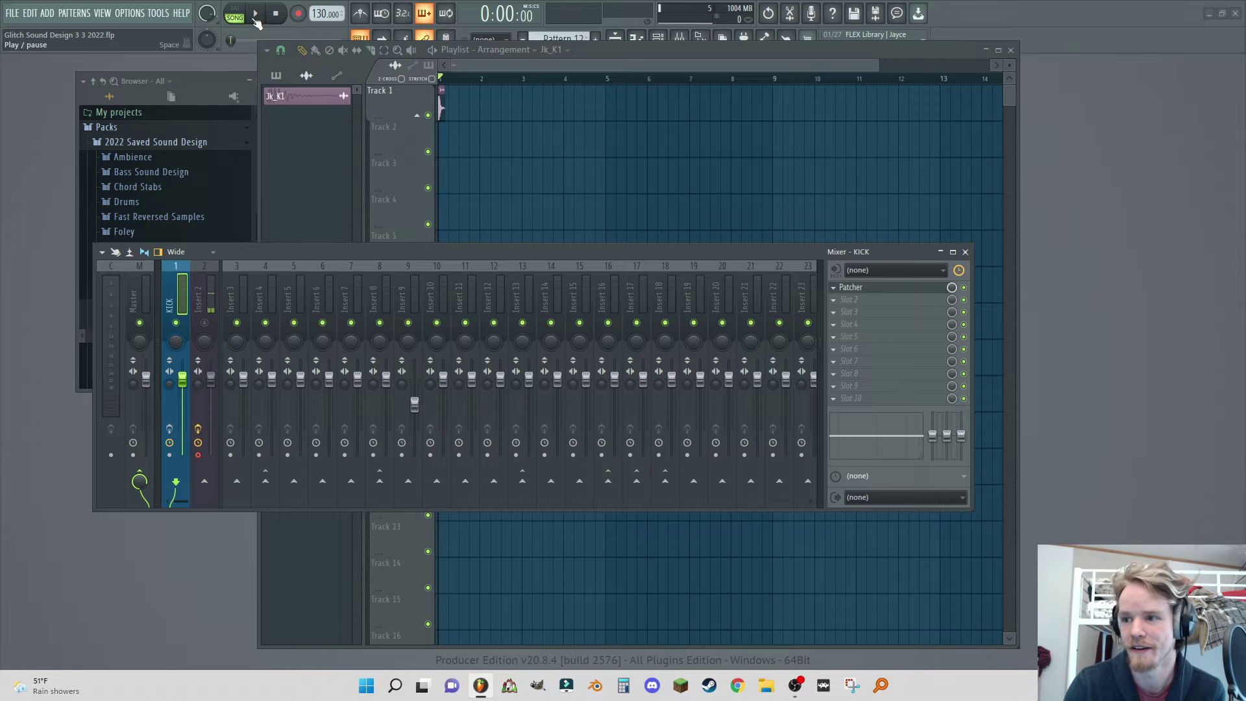
click(255, 14)
click(276, 13)
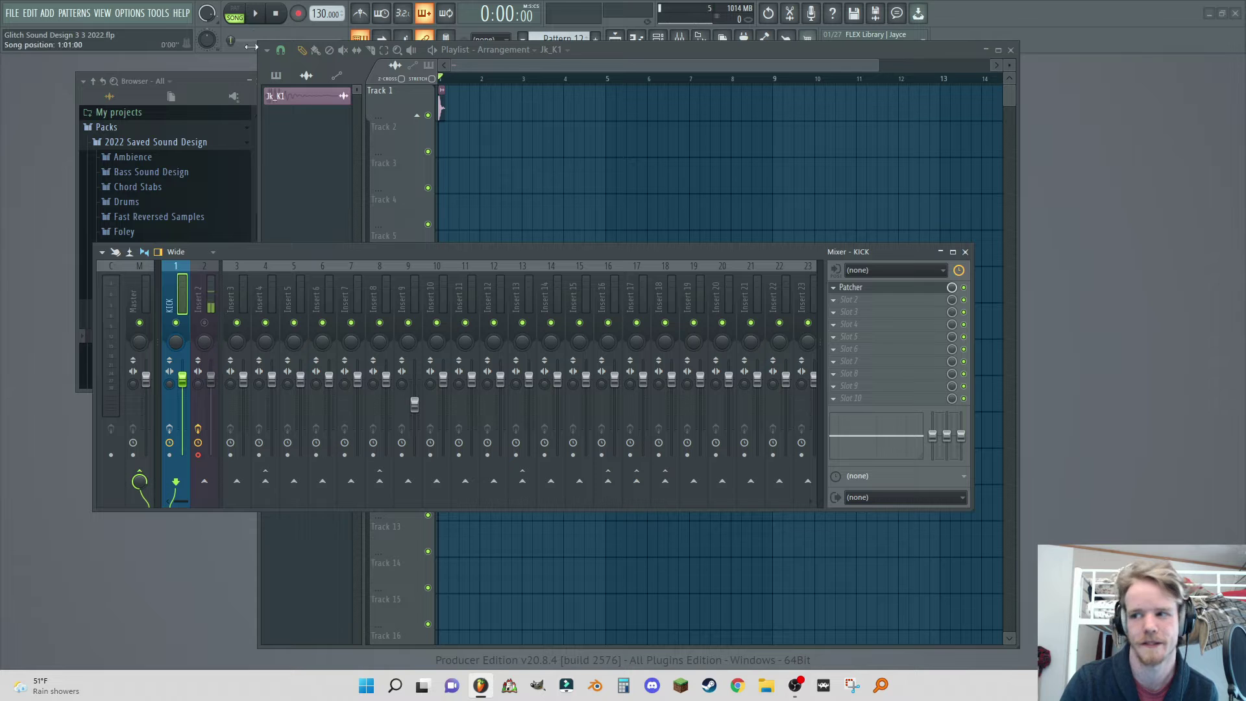
click(258, 14)
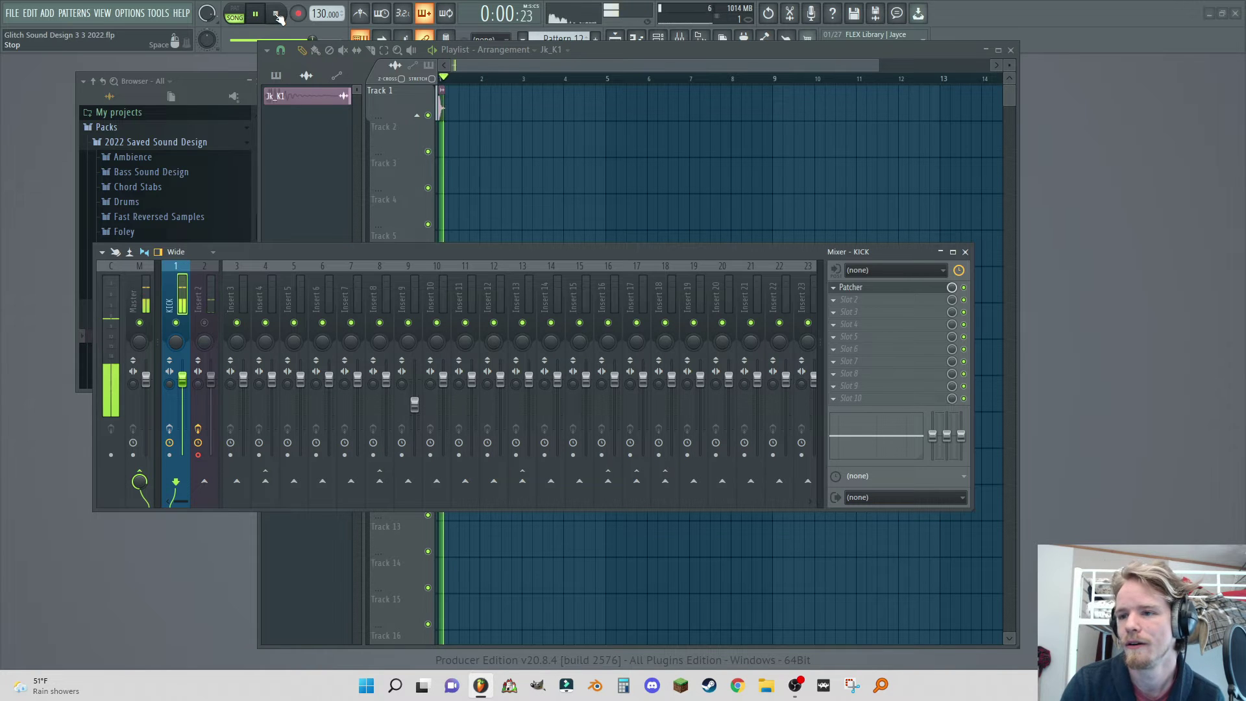
click(278, 15)
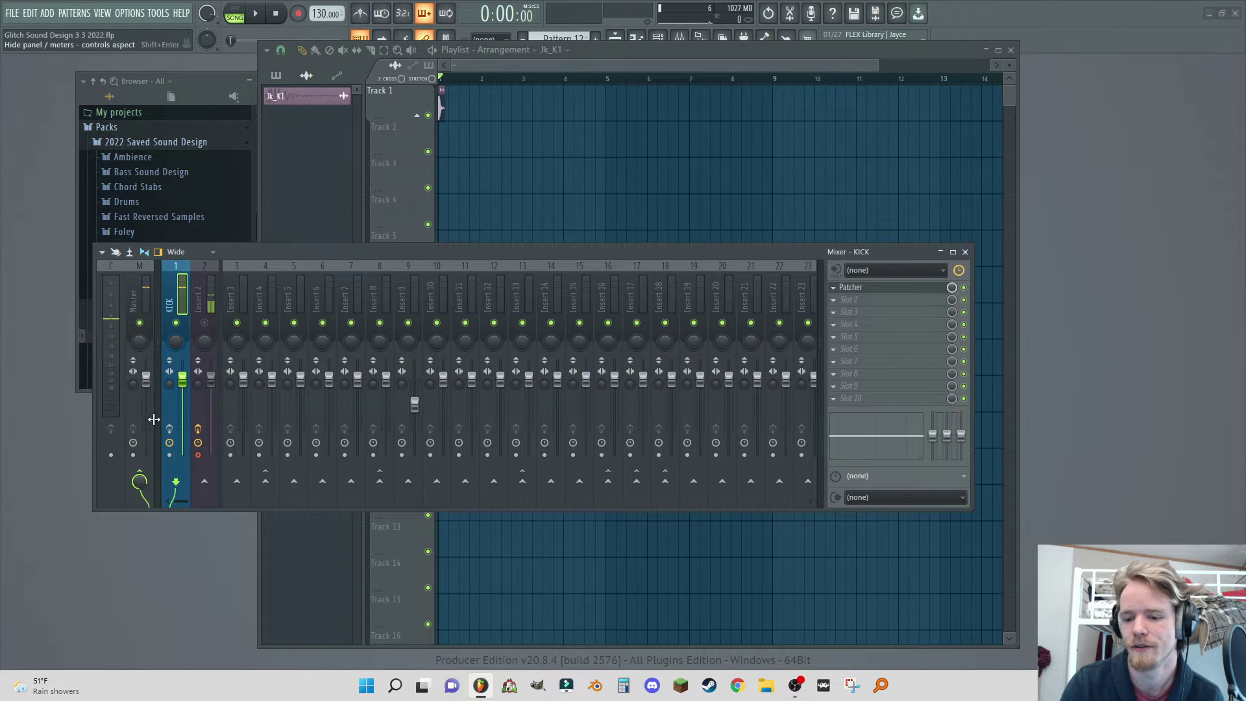
click(169, 442)
click(256, 15)
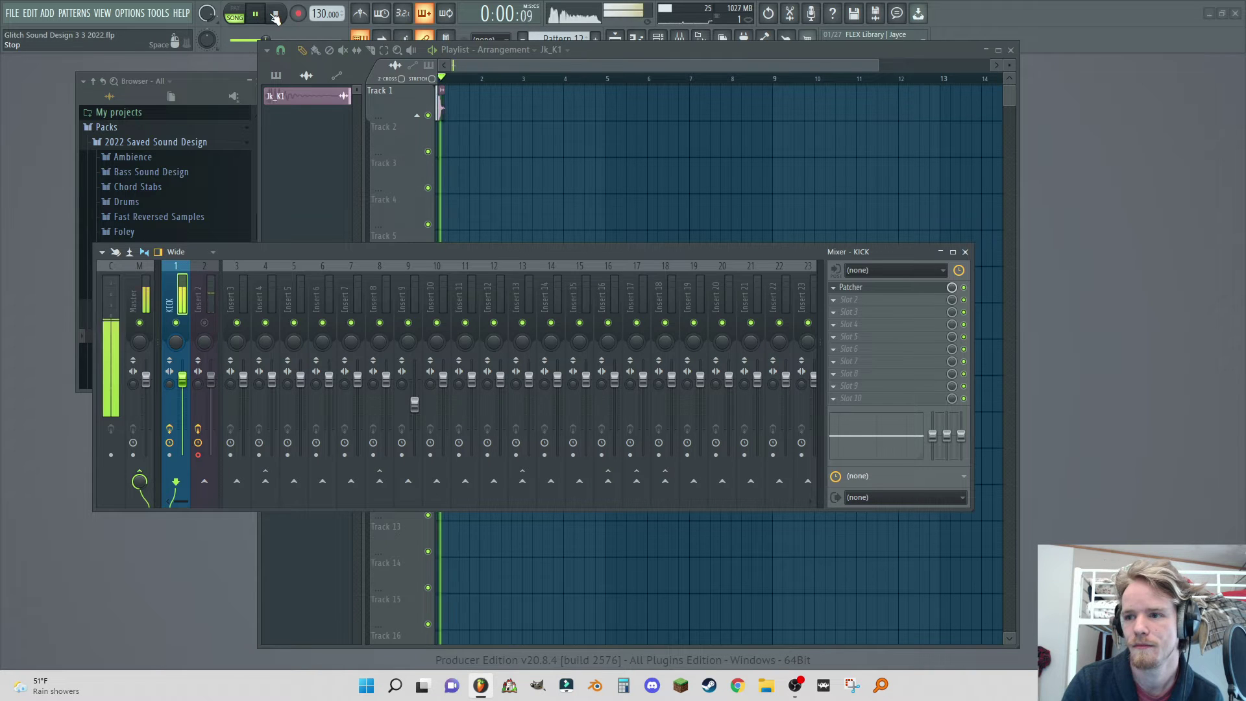
click(276, 16)
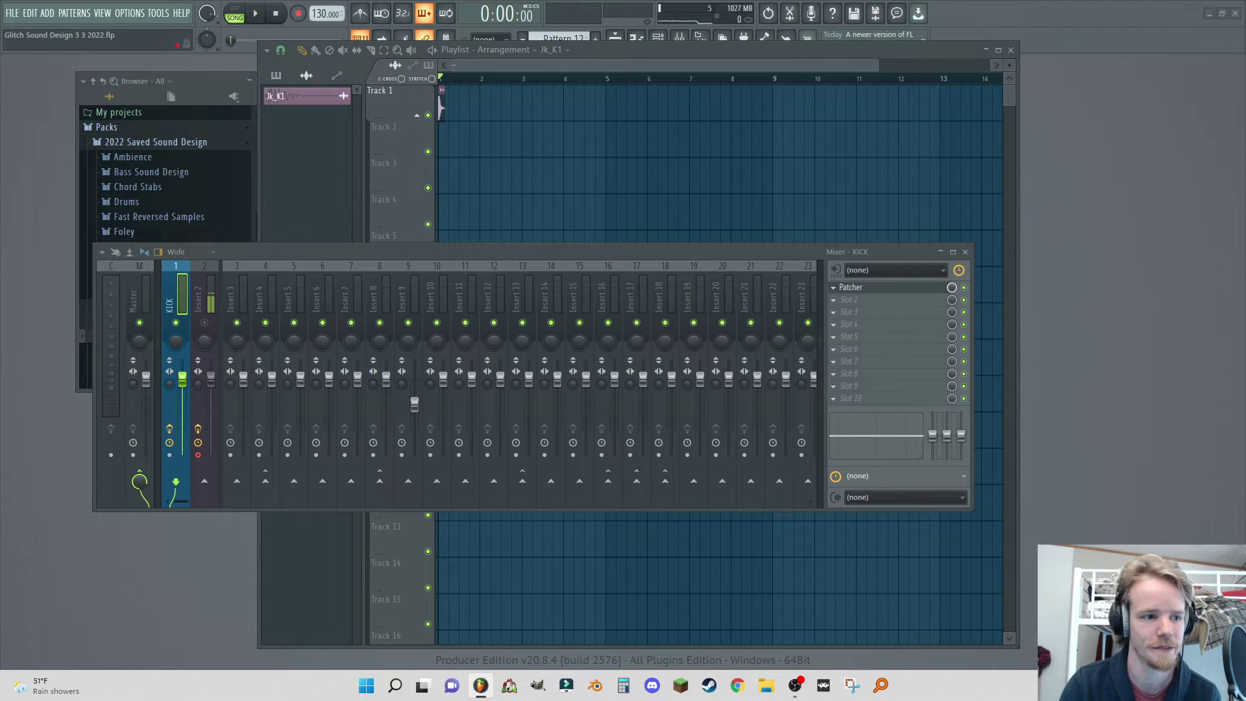
Step: Open the DrumToneModifier inside the KICK track's Patcher and show its routing map
click(900, 290)
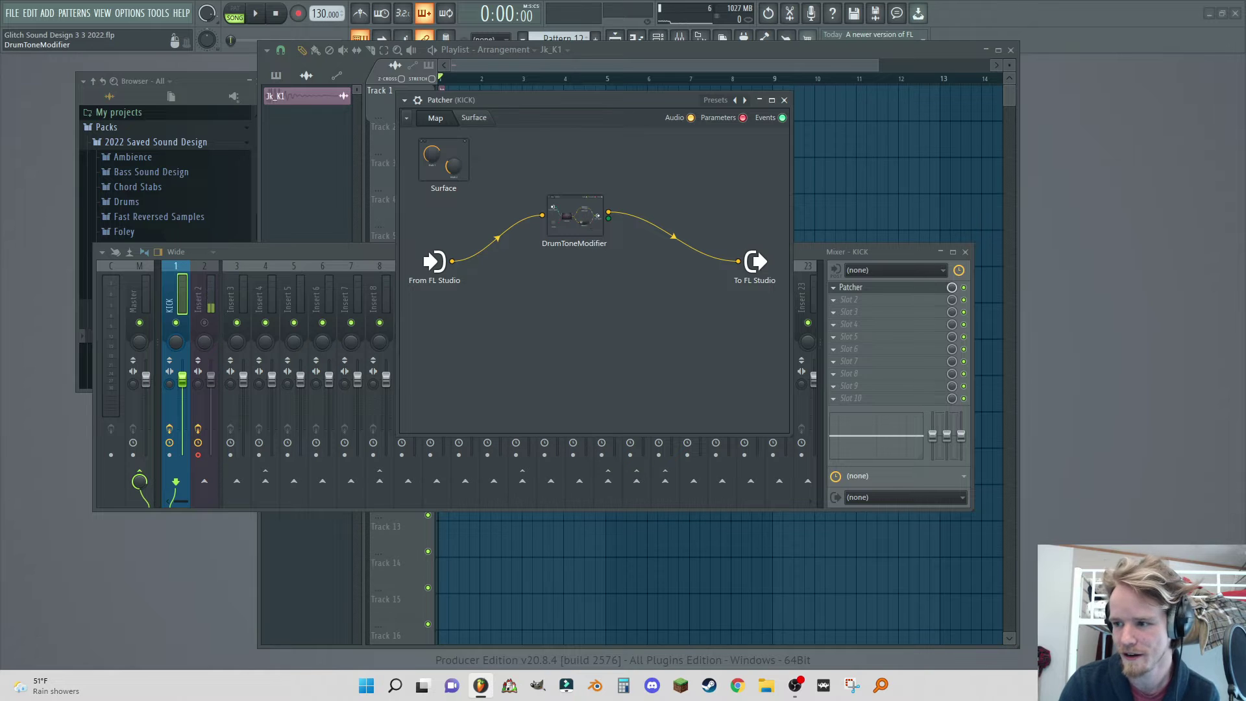
double_click(584, 218)
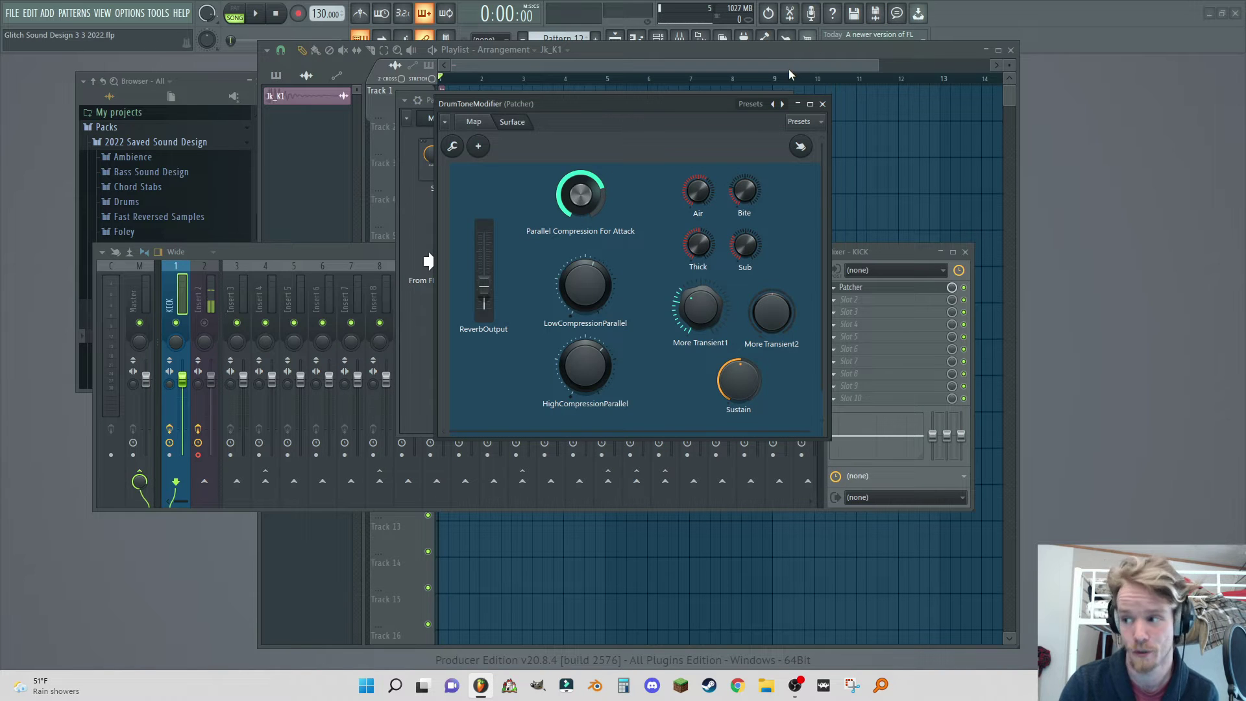
click(466, 124)
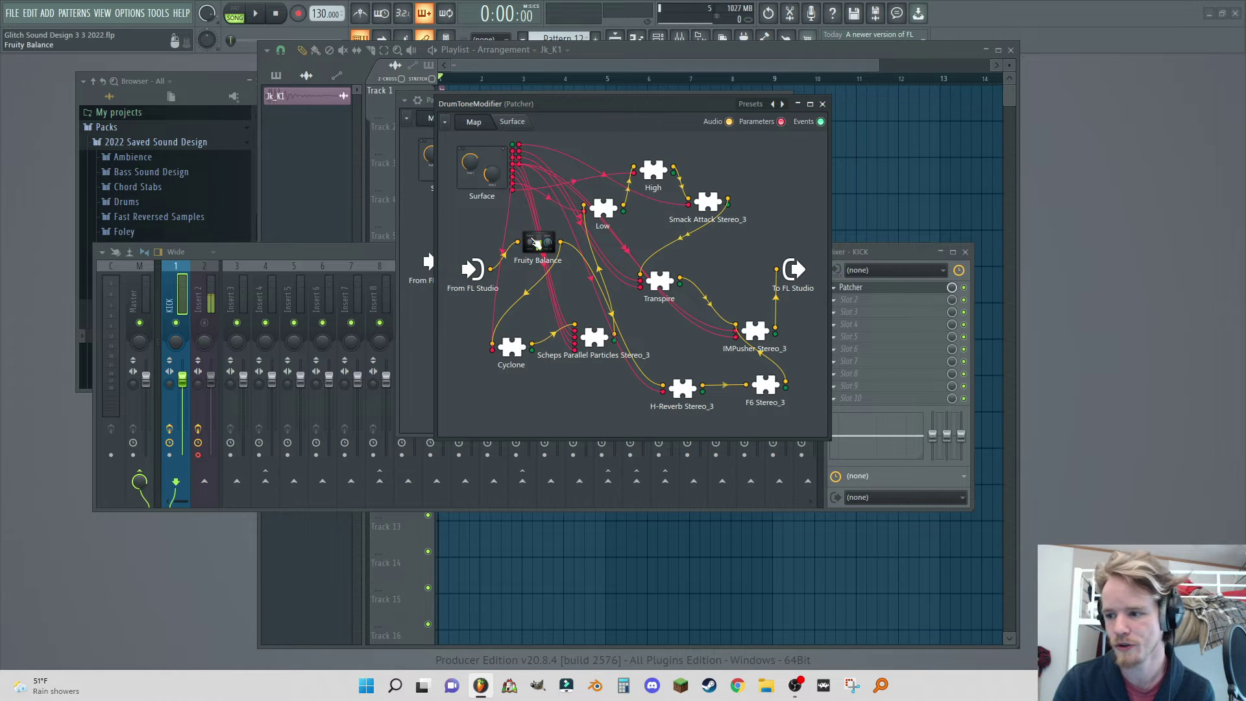
Step: Examine the Cyclone compressor's settings, and try its Parallel Compression For Attack control on the DrumToneModifier surface
double_click(519, 354)
drag(481, 212, 467, 120)
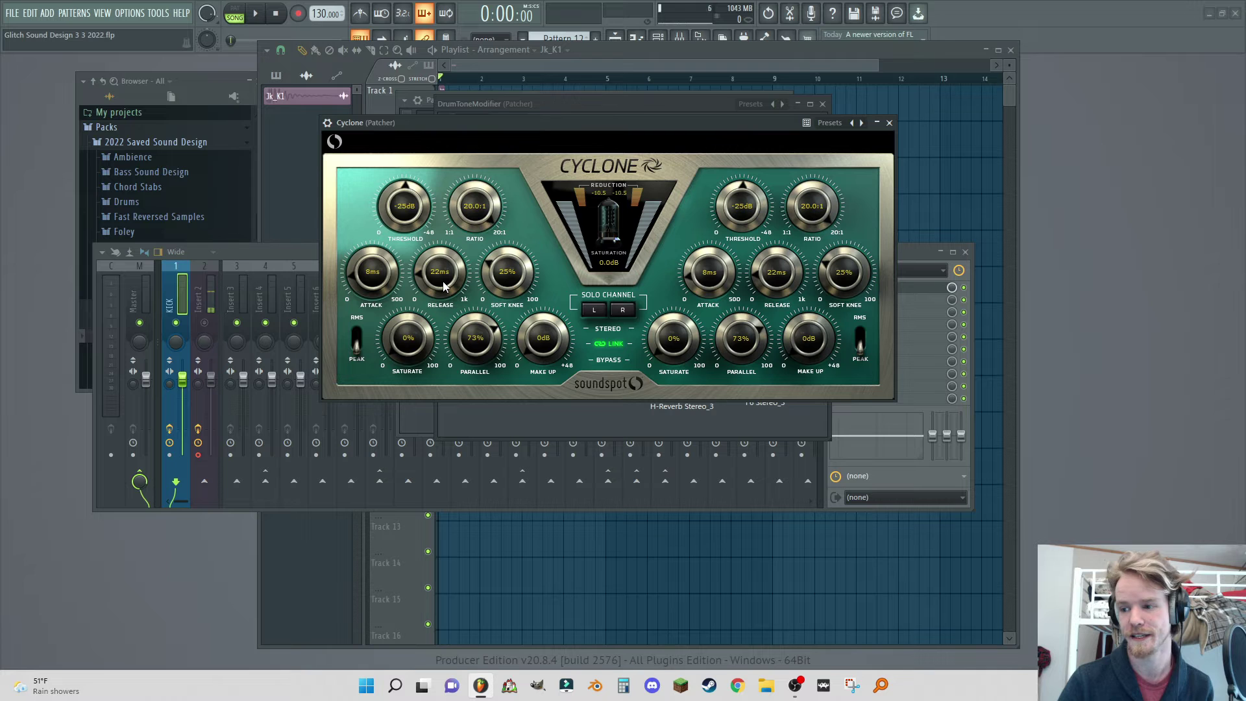
click(327, 124)
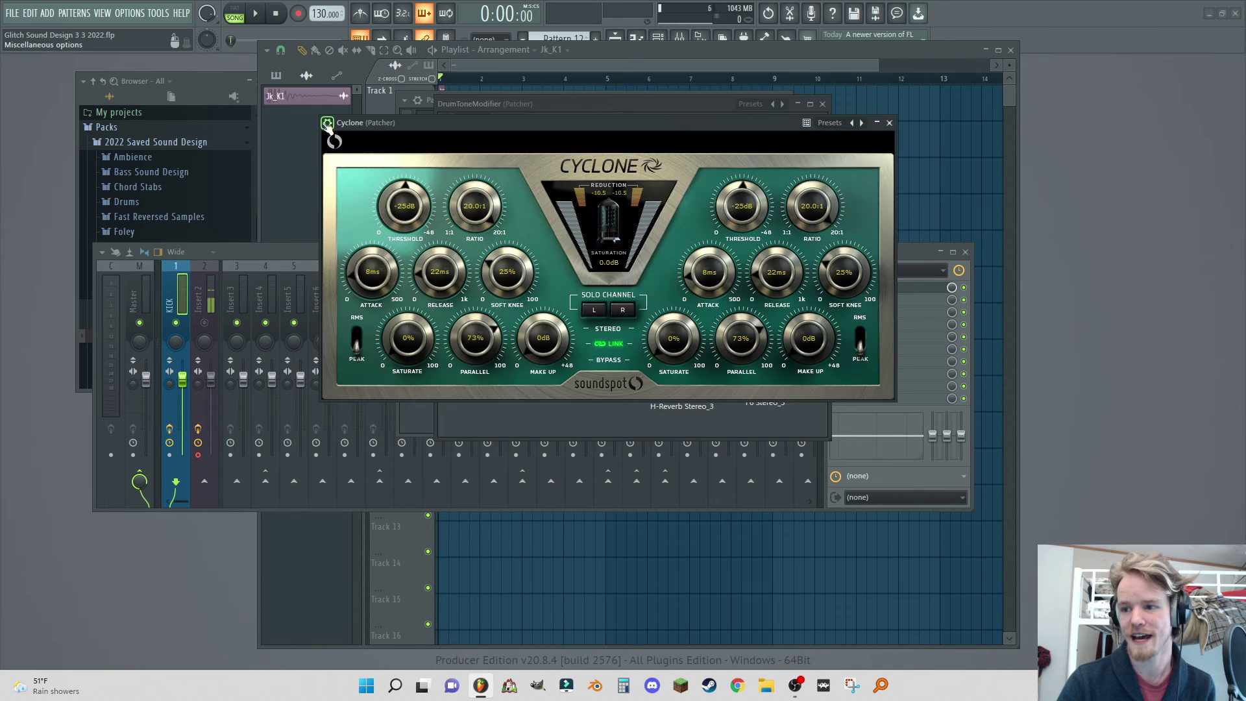
click(889, 122)
click(512, 122)
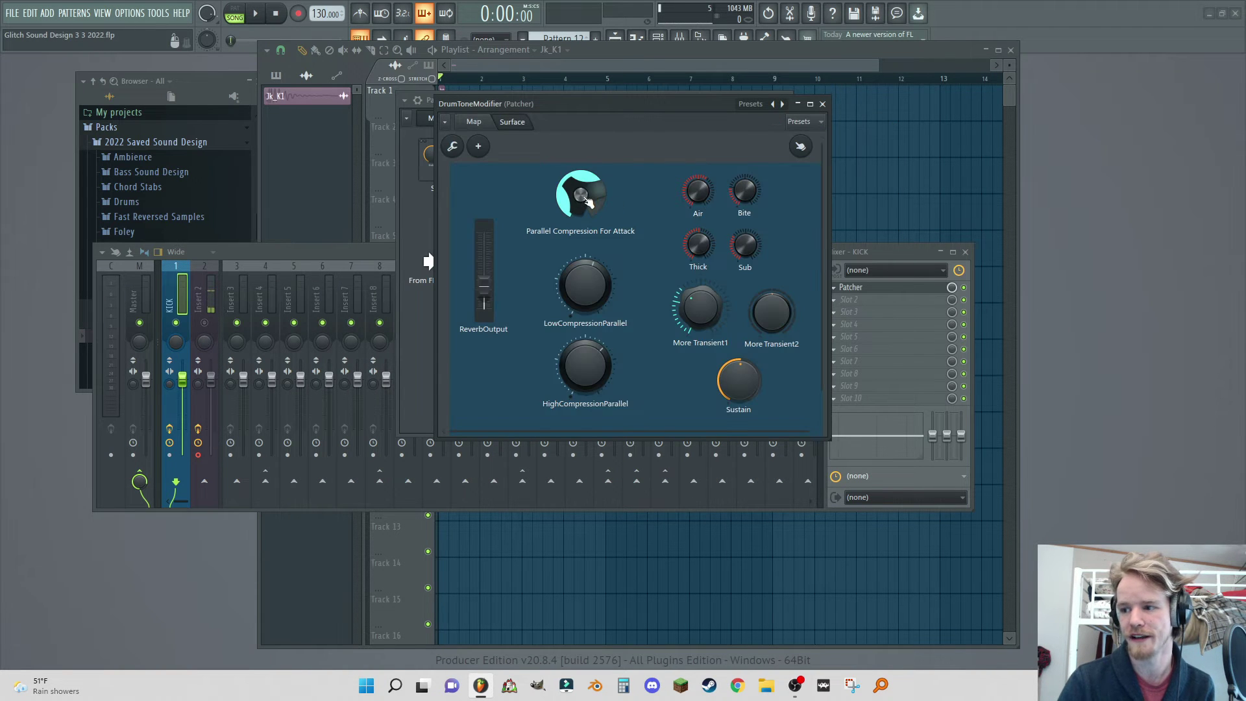
drag(586, 198, 586, 203)
click(474, 122)
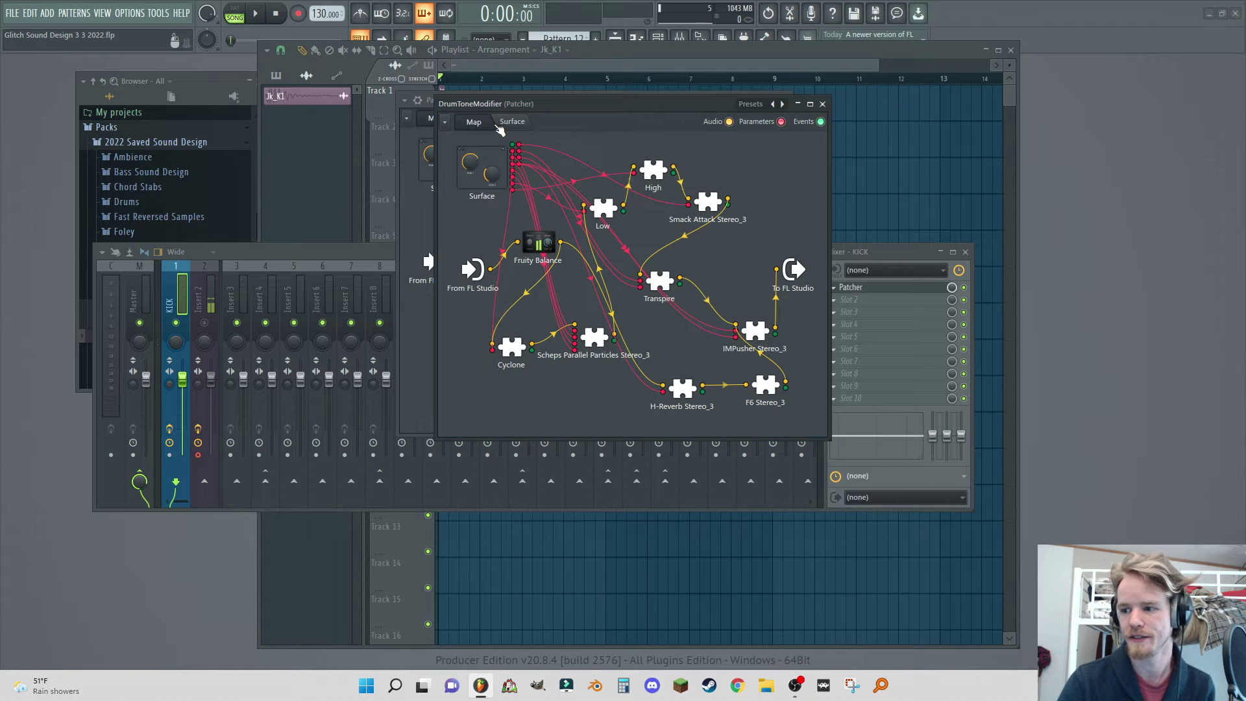
Step: Open Scheps Parallel Particles from the map, examine its Air, Bite, Thick and Sub controls, and close it
click(587, 337)
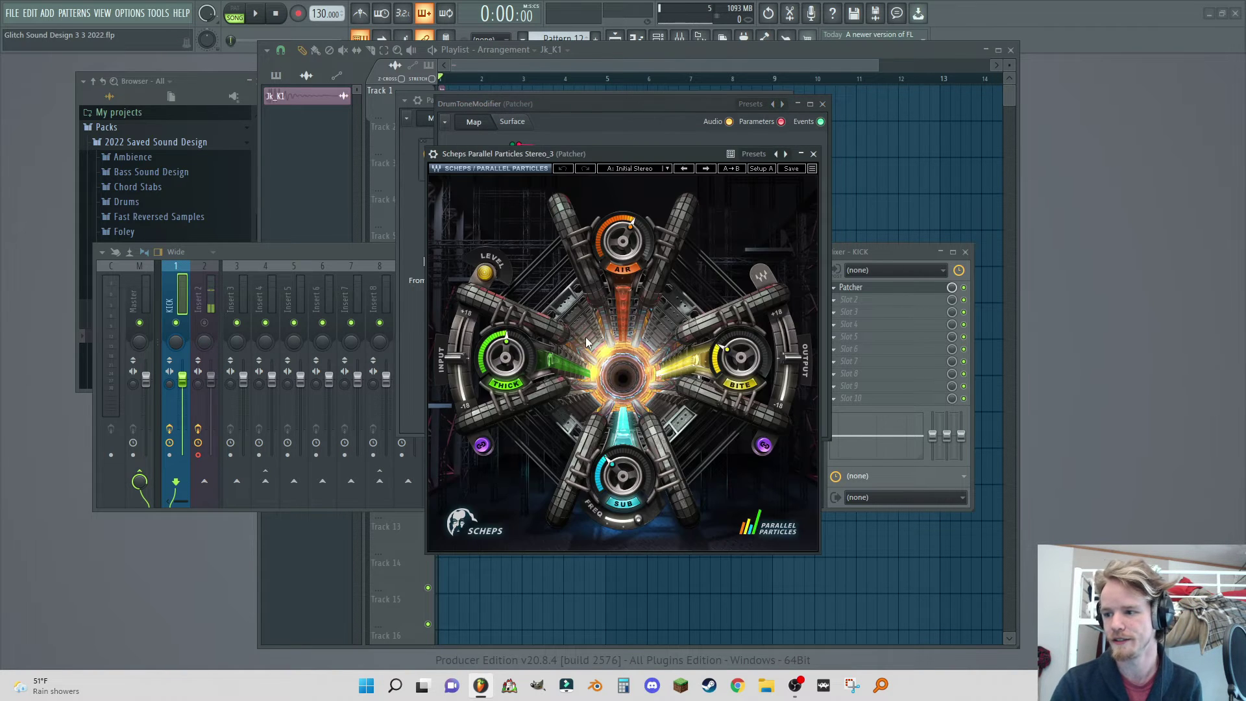
drag(549, 149, 547, 120)
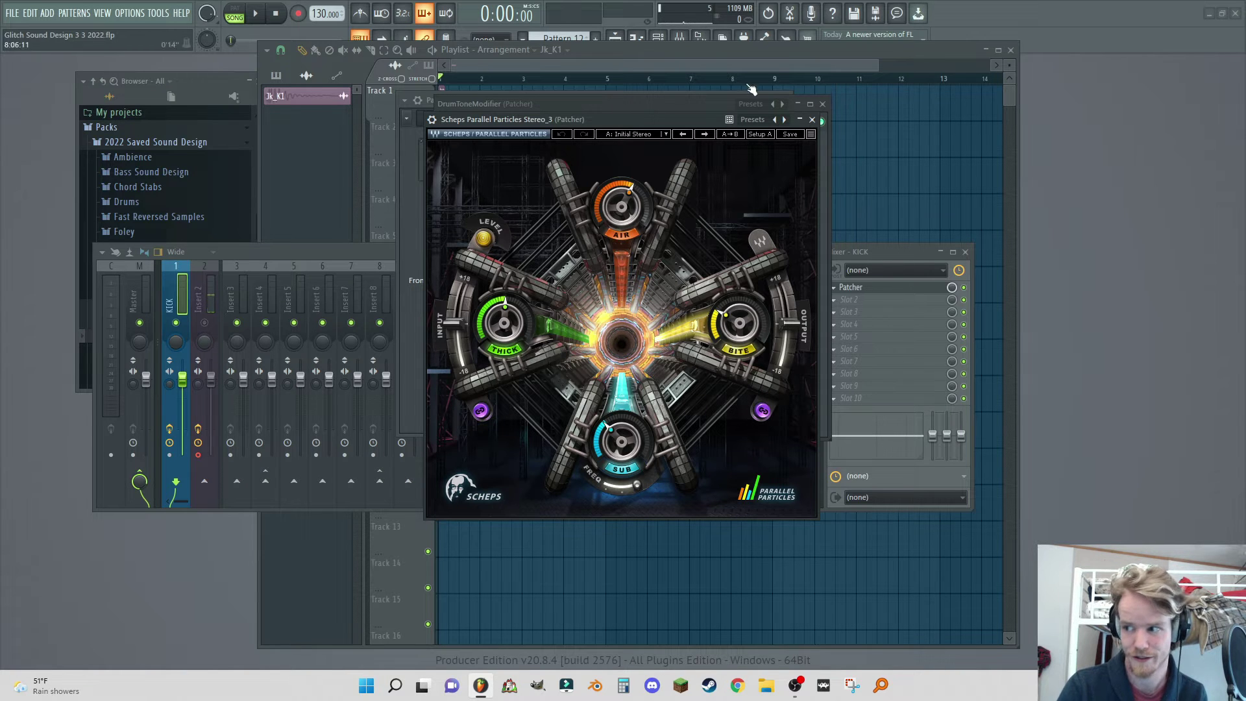
click(812, 120)
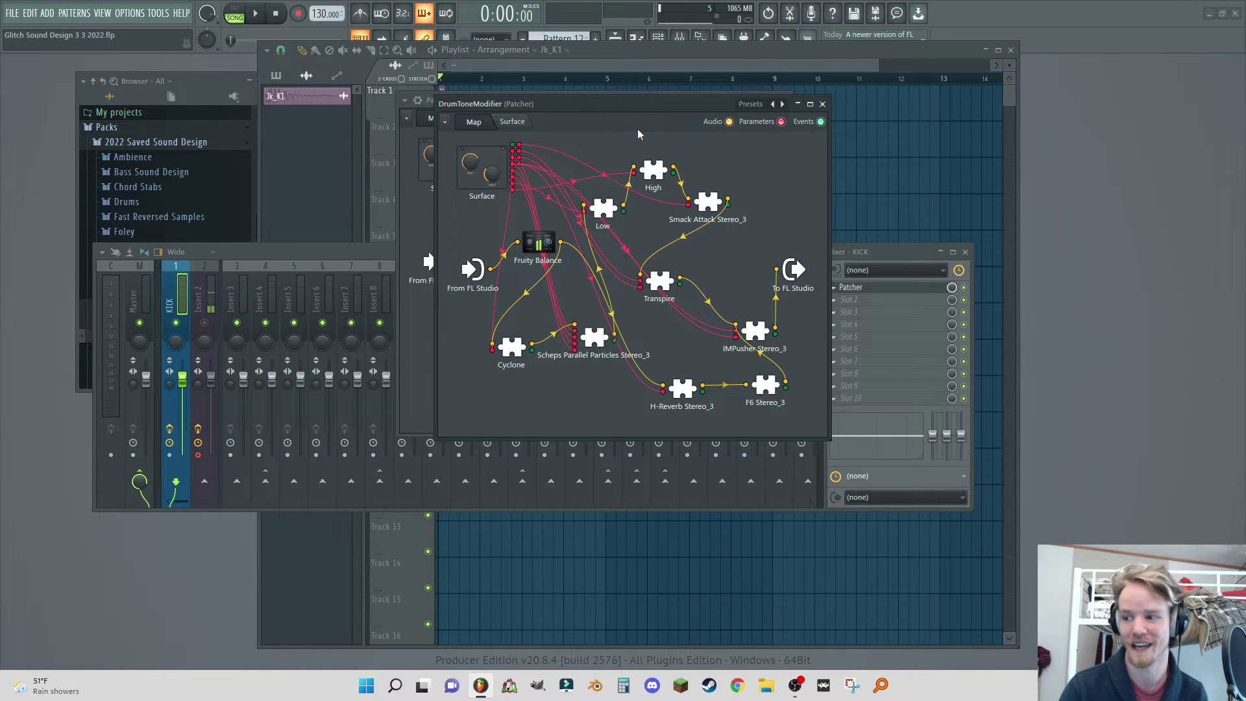
Step: Shift the Scheps Parallel Particles and Low modules slightly in the routing map, and check the surface controls
drag(600, 348, 593, 348)
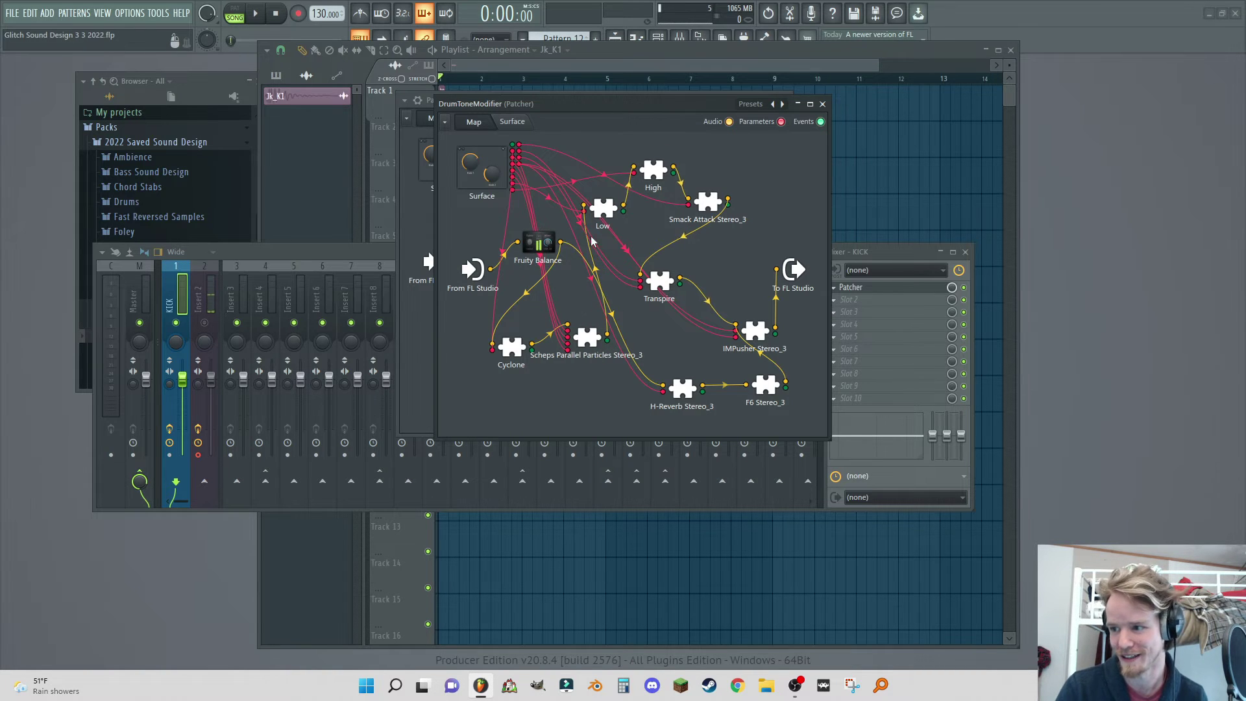
drag(605, 210, 607, 210)
click(512, 122)
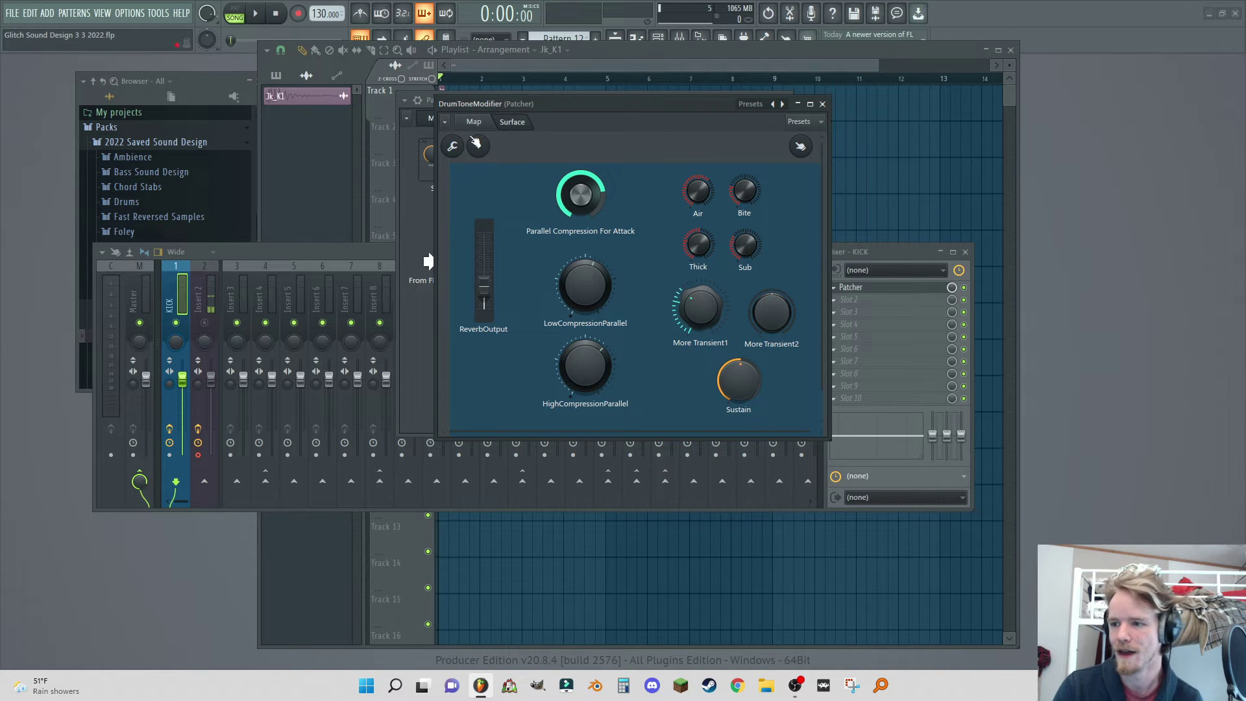
click(474, 122)
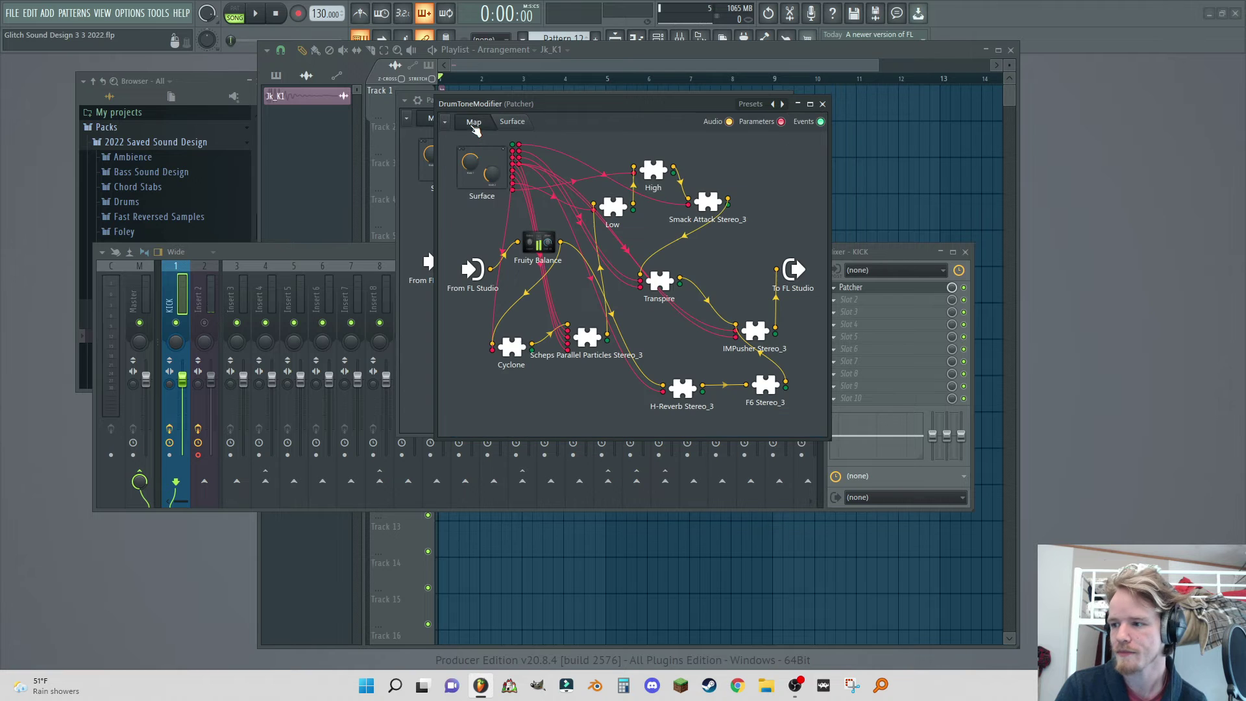
Step: Open the Low multiband compressor from the map, examine its settings, and save the project
double_click(610, 207)
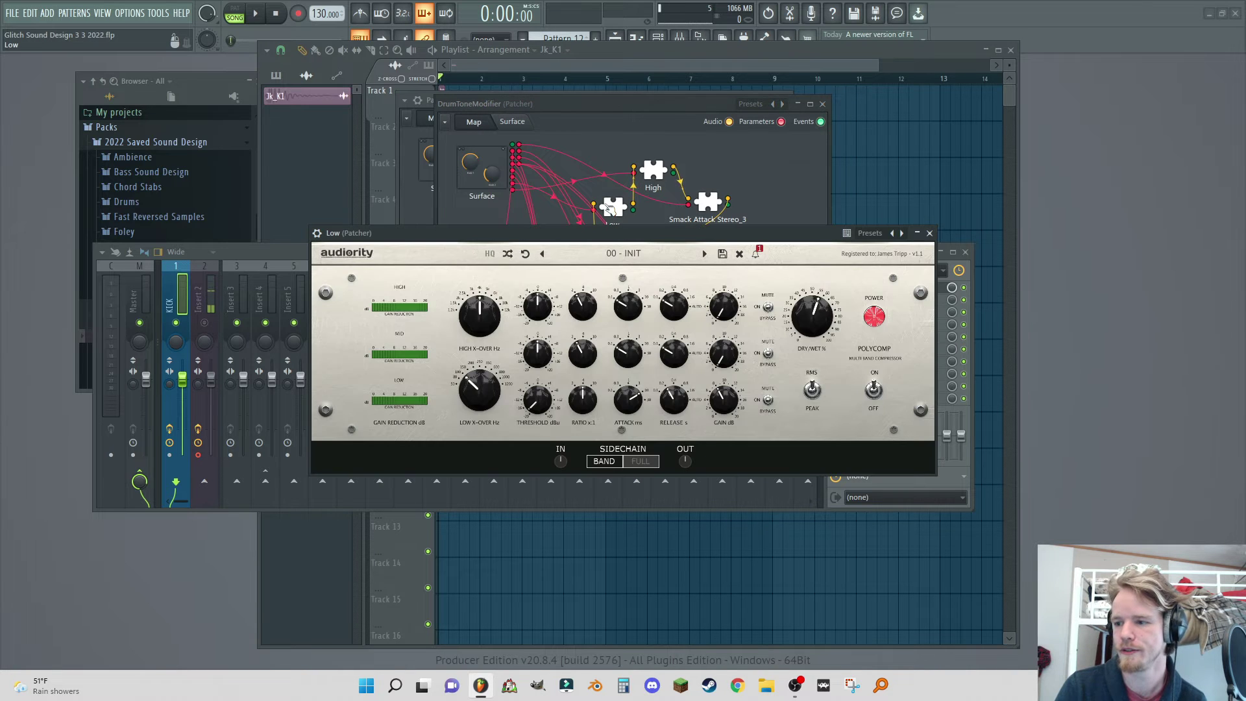
drag(347, 241, 345, 167)
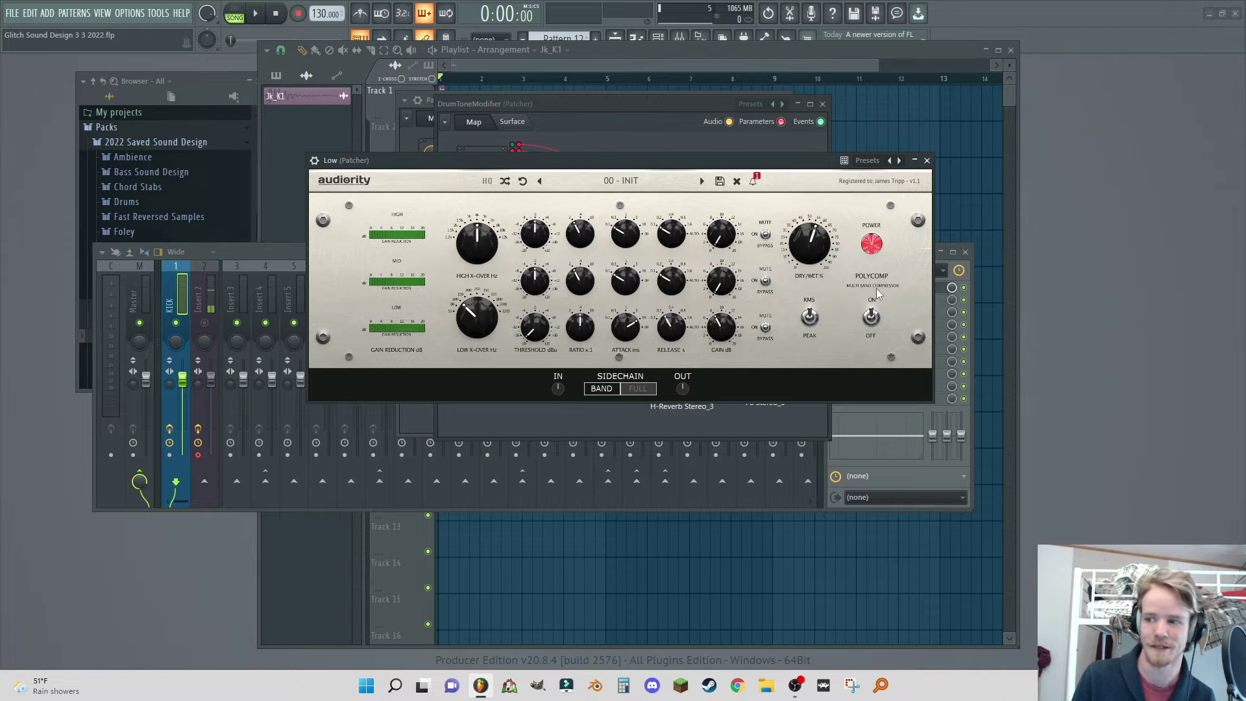
key(ctrl+s)
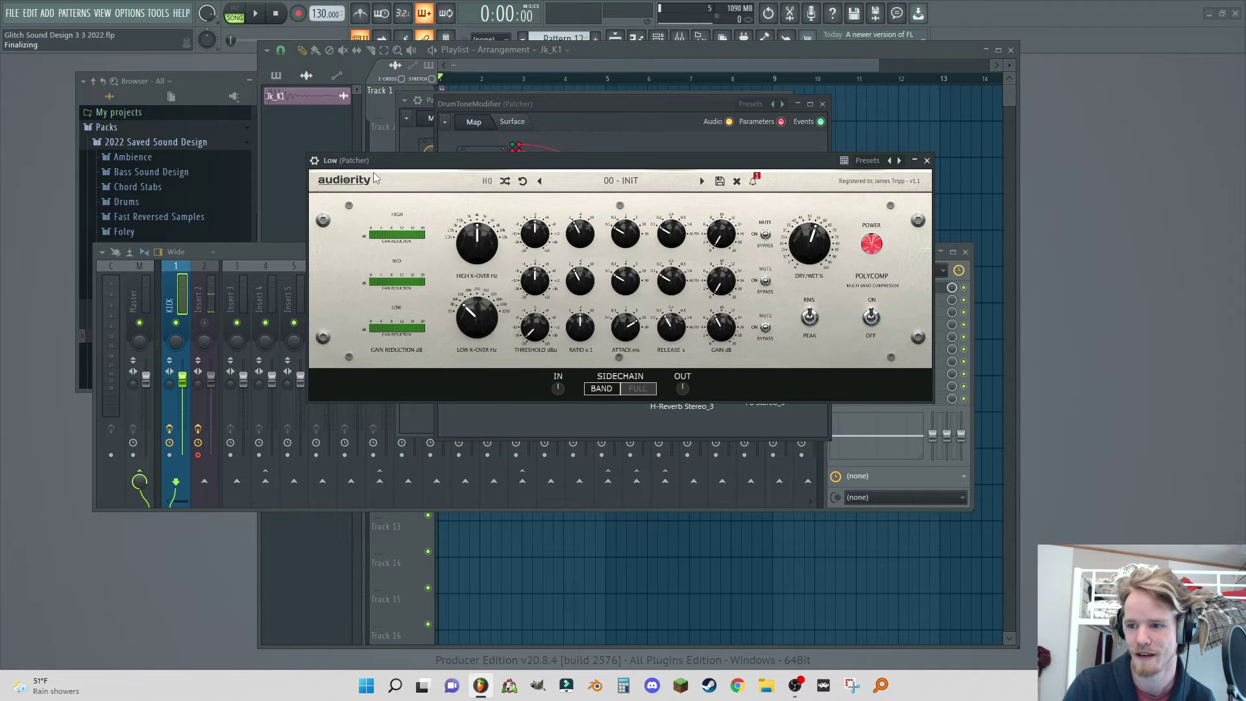
Step: Give the Low compressor's preset the name Low End Booster and close the plugin window
click(927, 160)
double_click(691, 220)
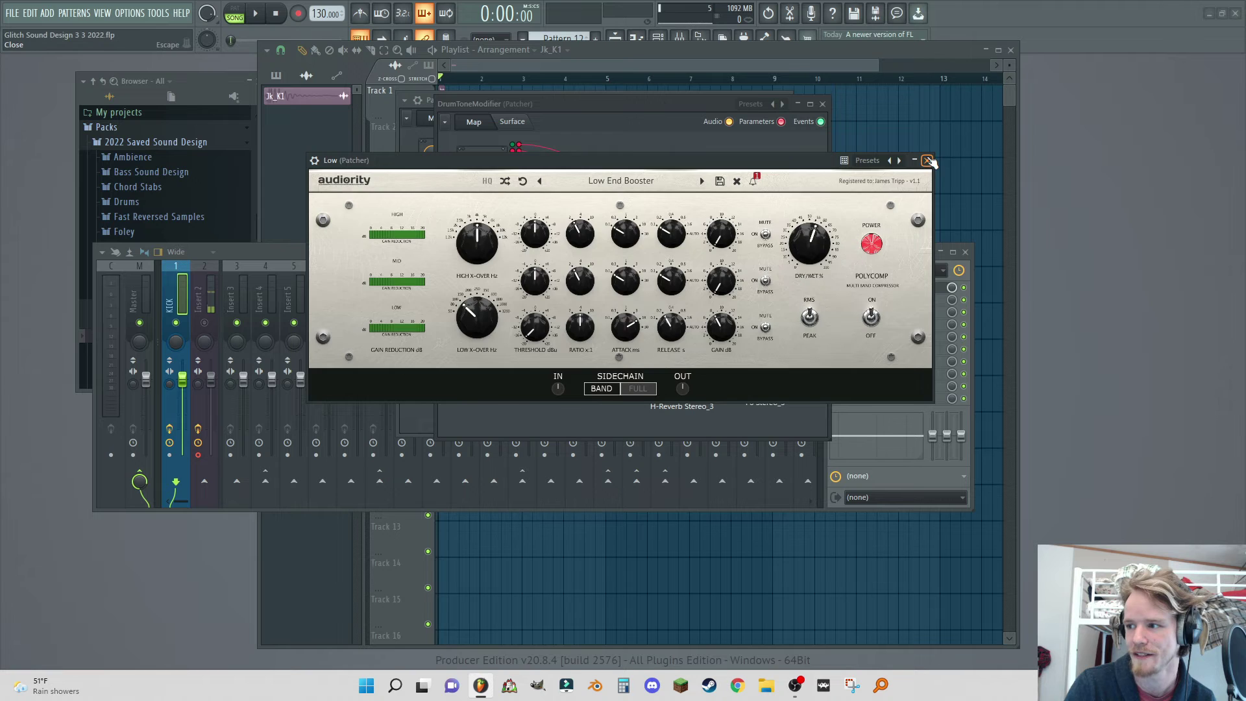
click(927, 161)
Step: Examine the High multiband compressor's settings and the low and high parallel compression knobs on the surface
double_click(667, 183)
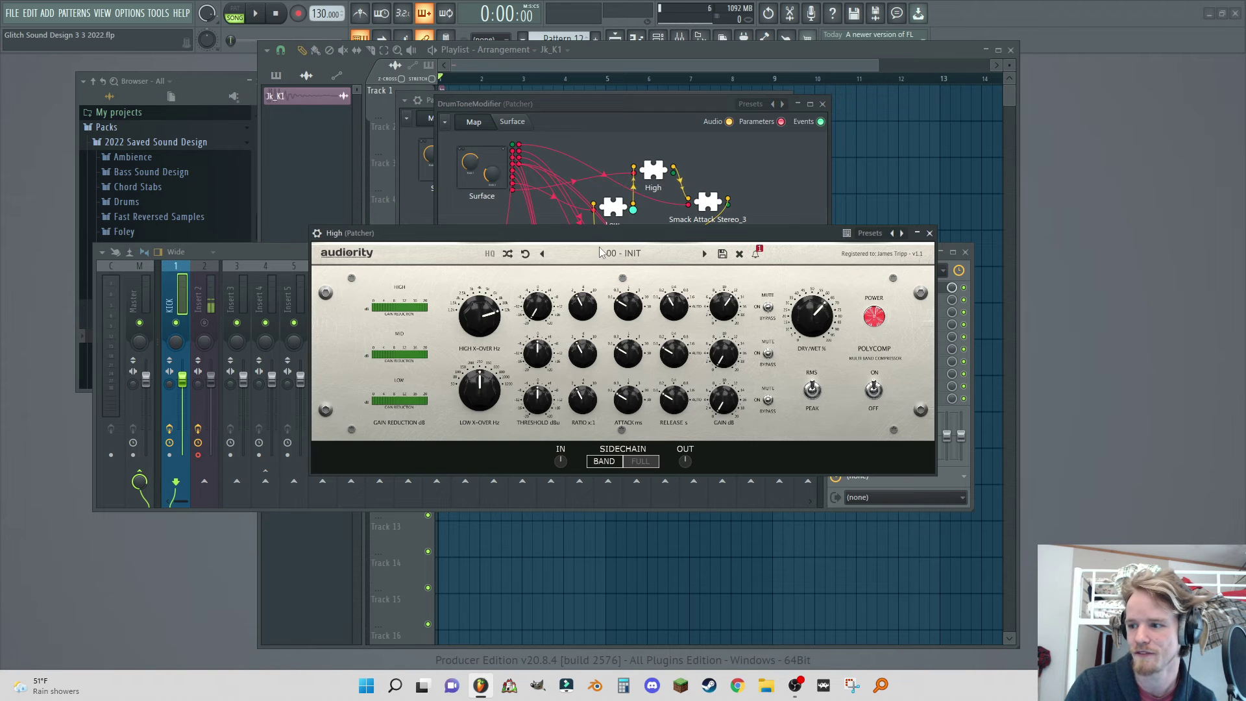
click(929, 233)
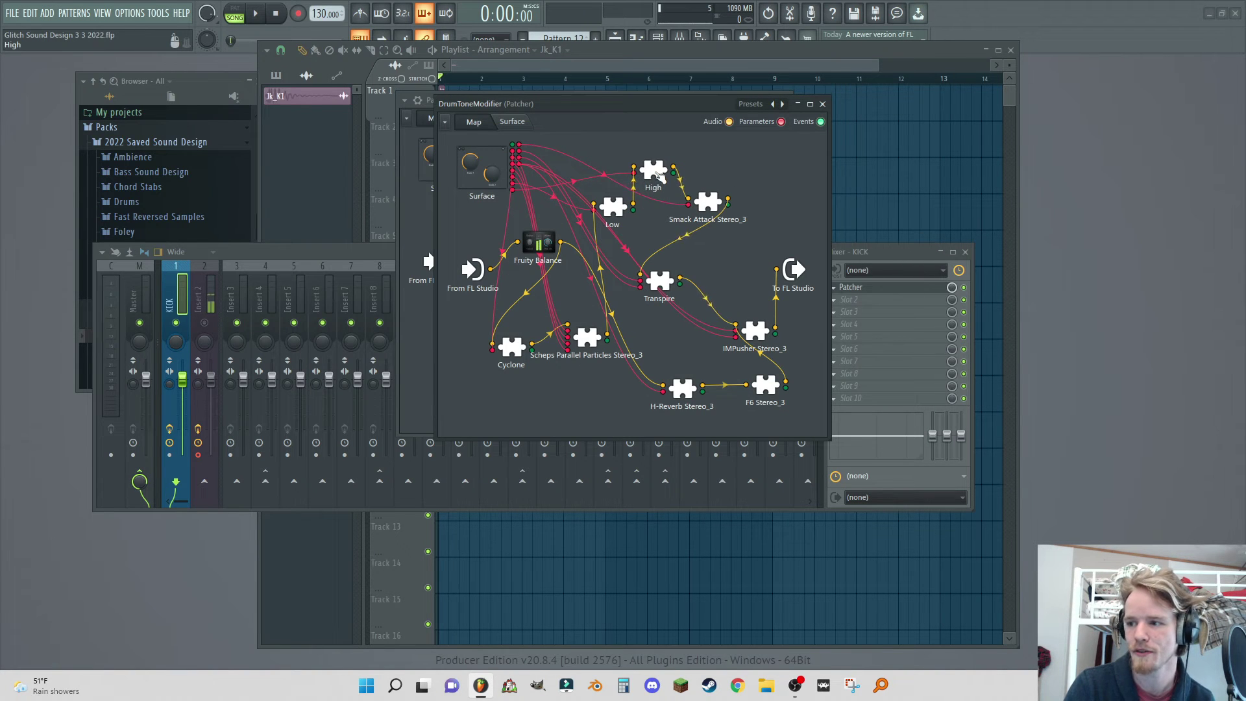
click(511, 122)
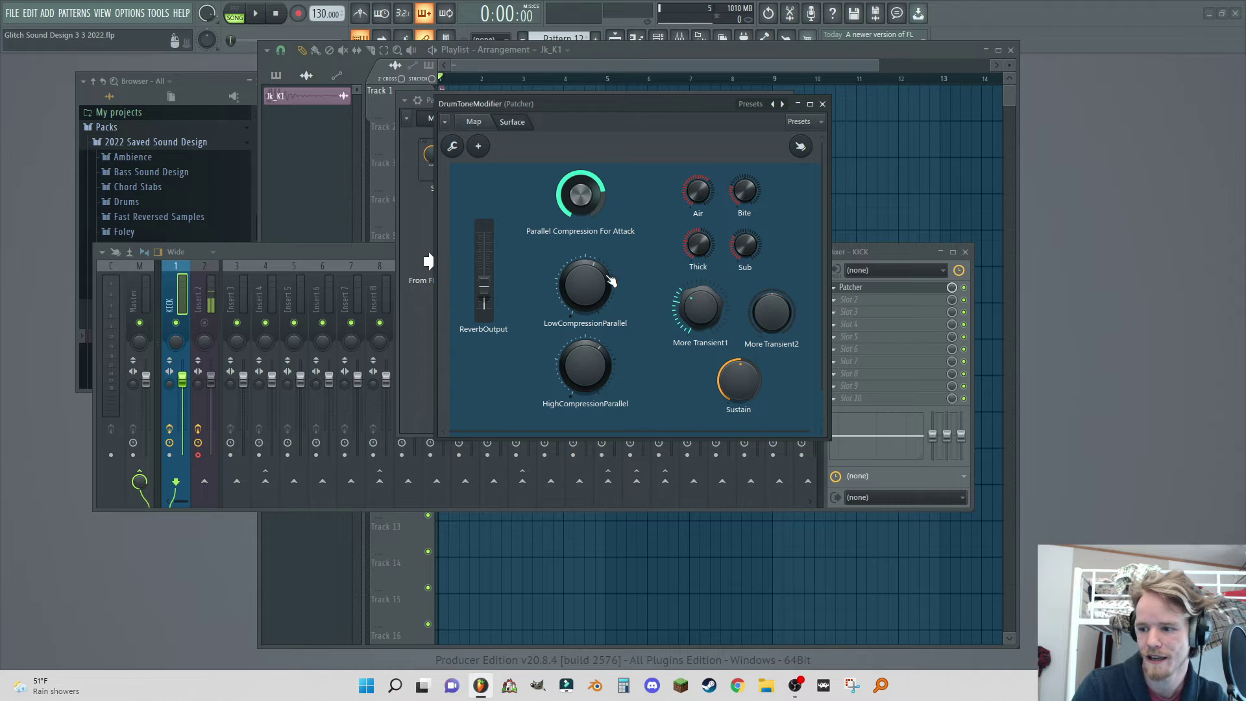
click(474, 123)
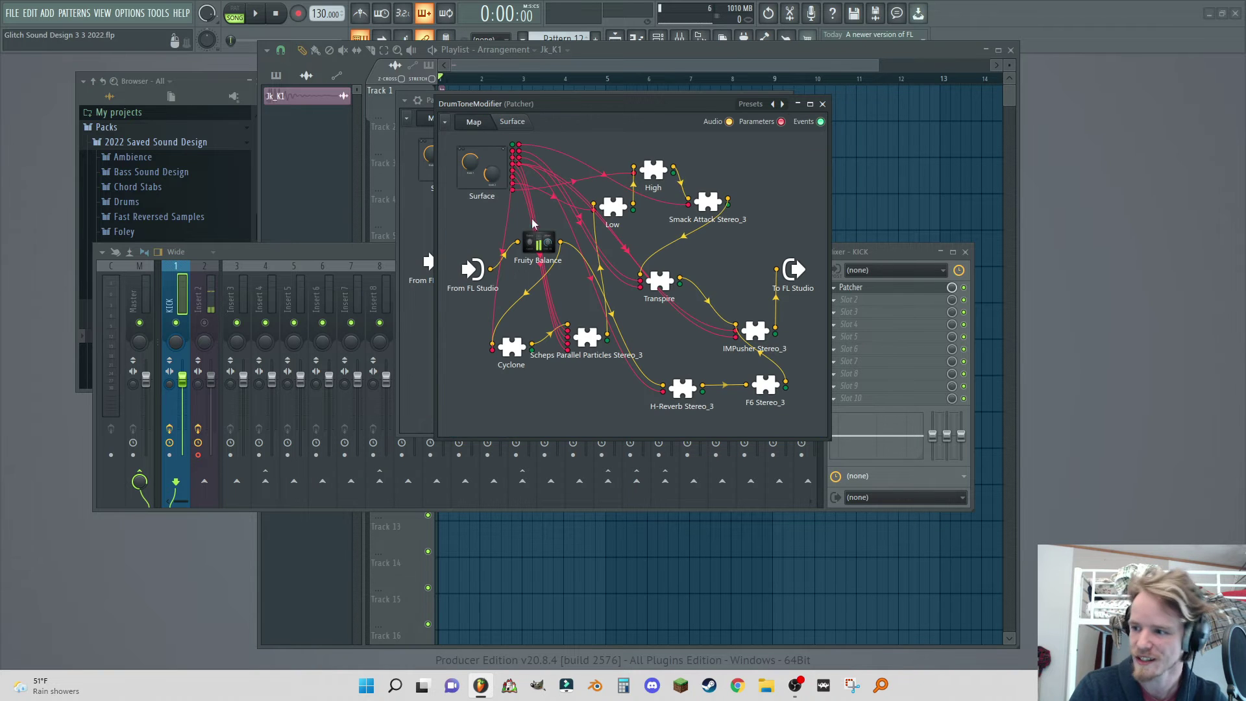
Step: Open Smack Attack from the map, examine its attack, sustain and mix settings, and close it
click(707, 202)
drag(594, 153, 595, 143)
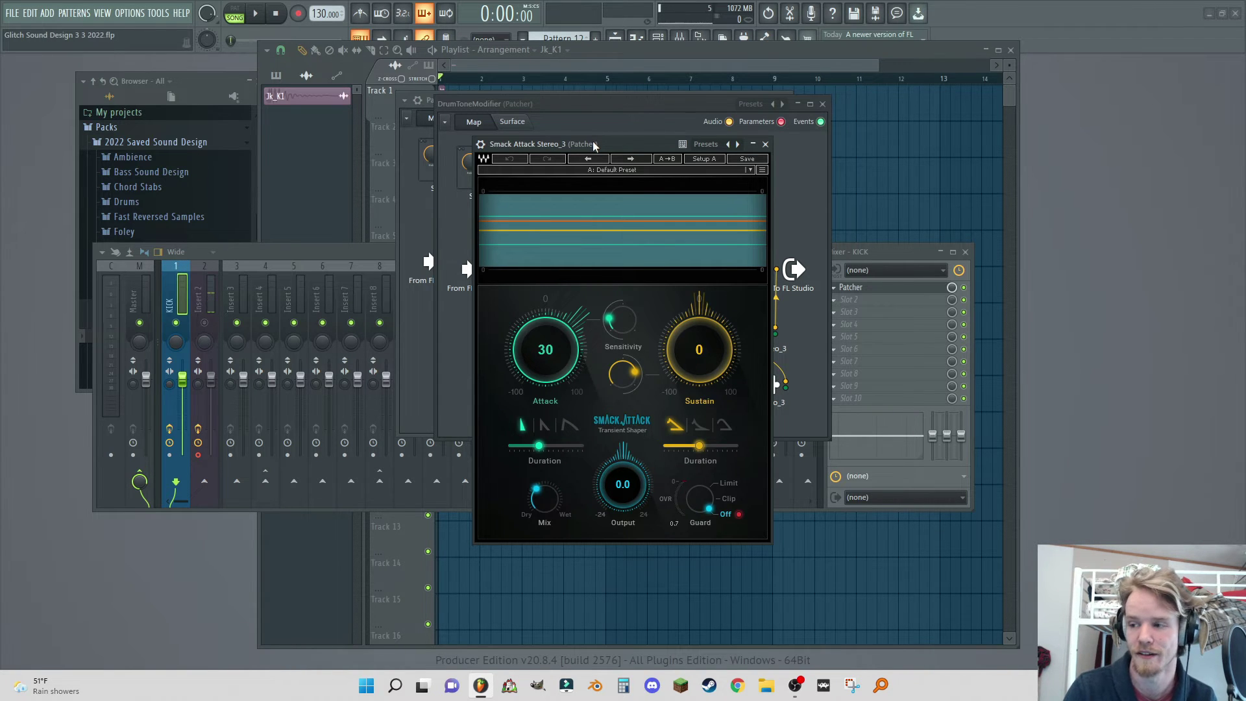
drag(593, 141, 602, 136)
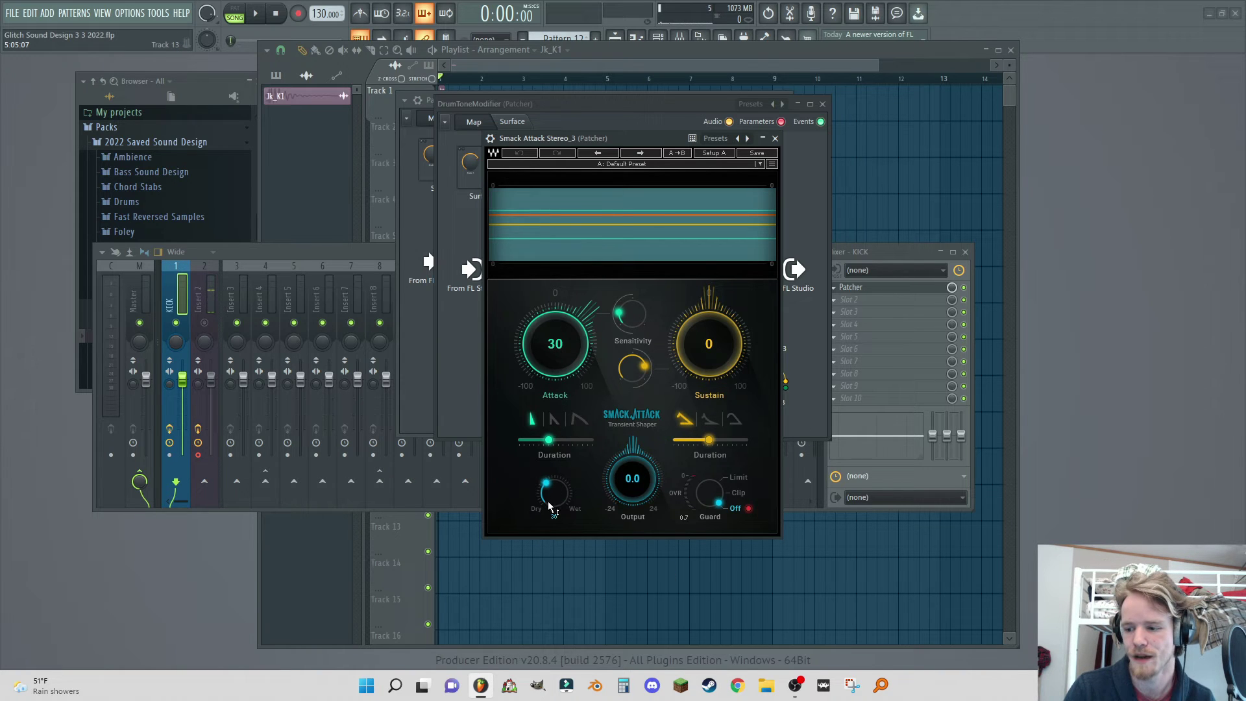
click(774, 139)
Step: Look at the More Transient controls on the surface, and open the Transpire transient processor from the map
click(510, 122)
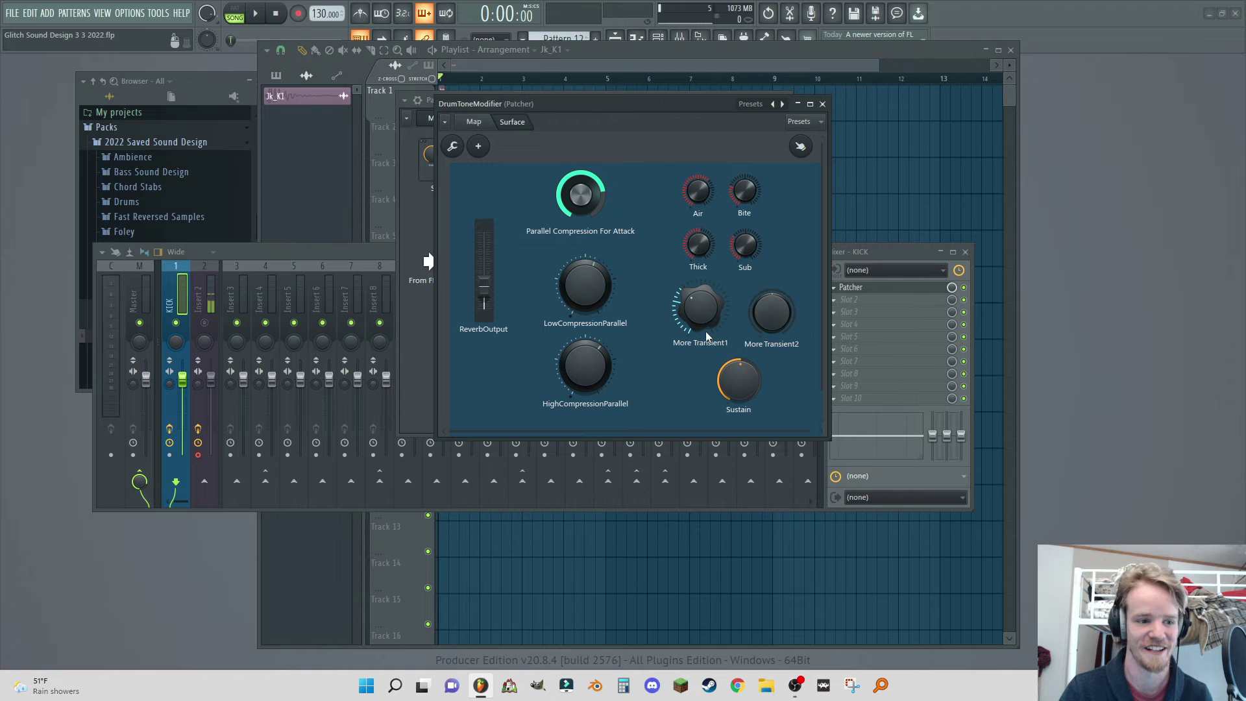
click(510, 121)
double_click(660, 283)
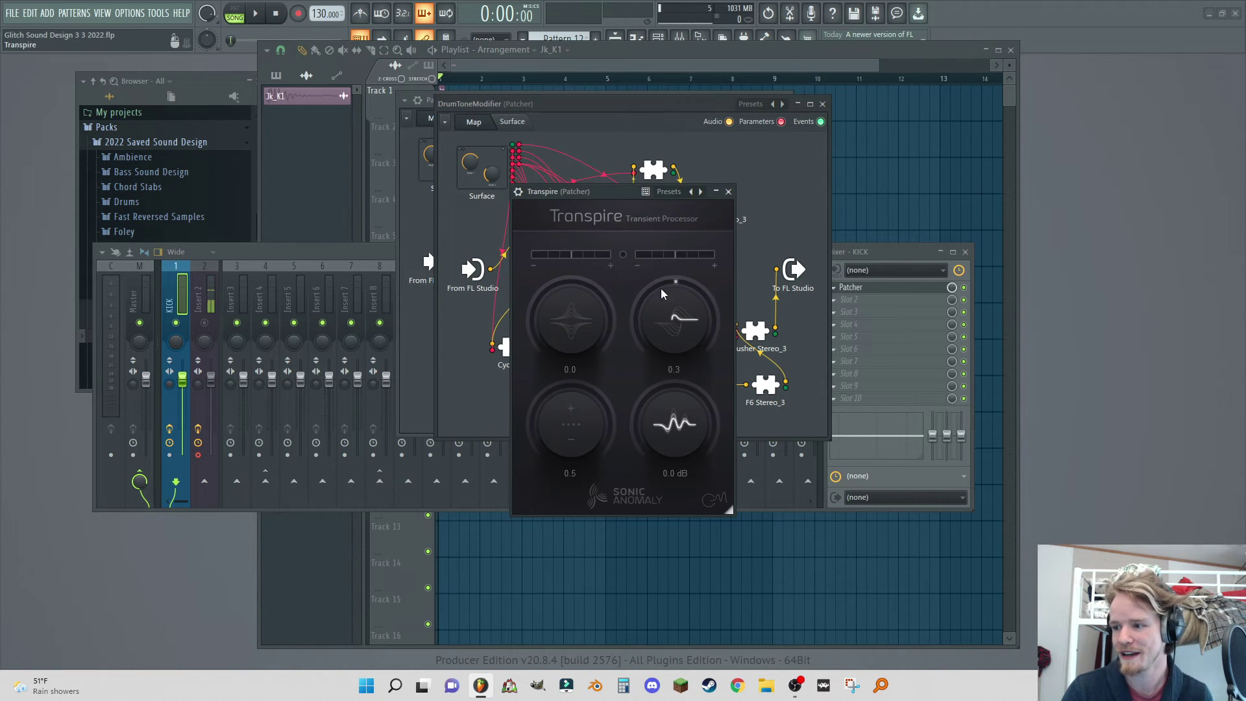
Step: Examine Transpire's settings, close it, and check the surface controls before returning to the map
drag(597, 188, 593, 117)
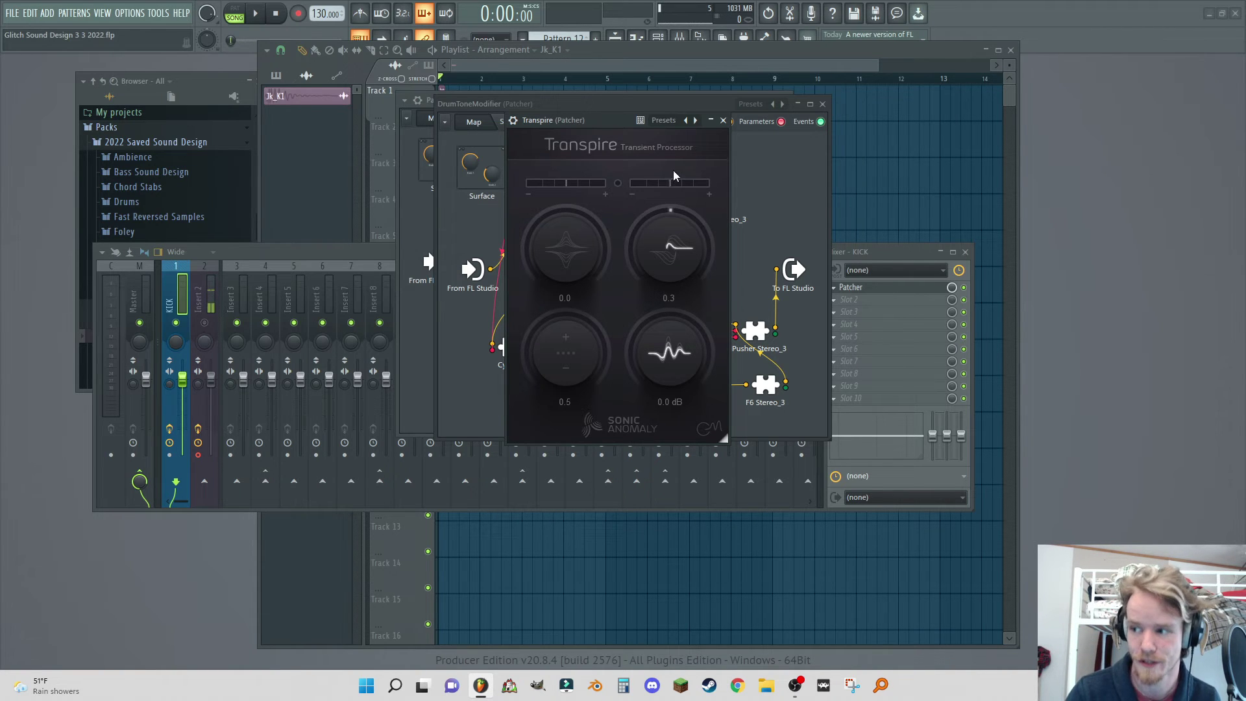
click(724, 120)
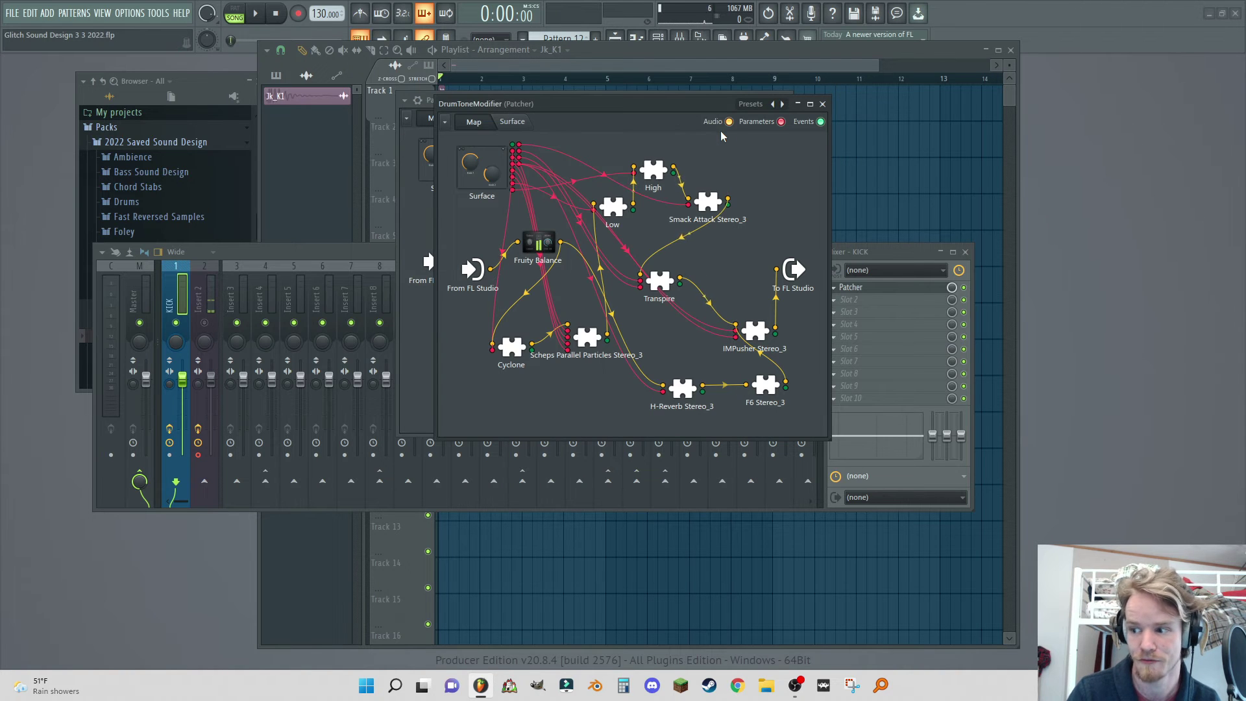
click(528, 122)
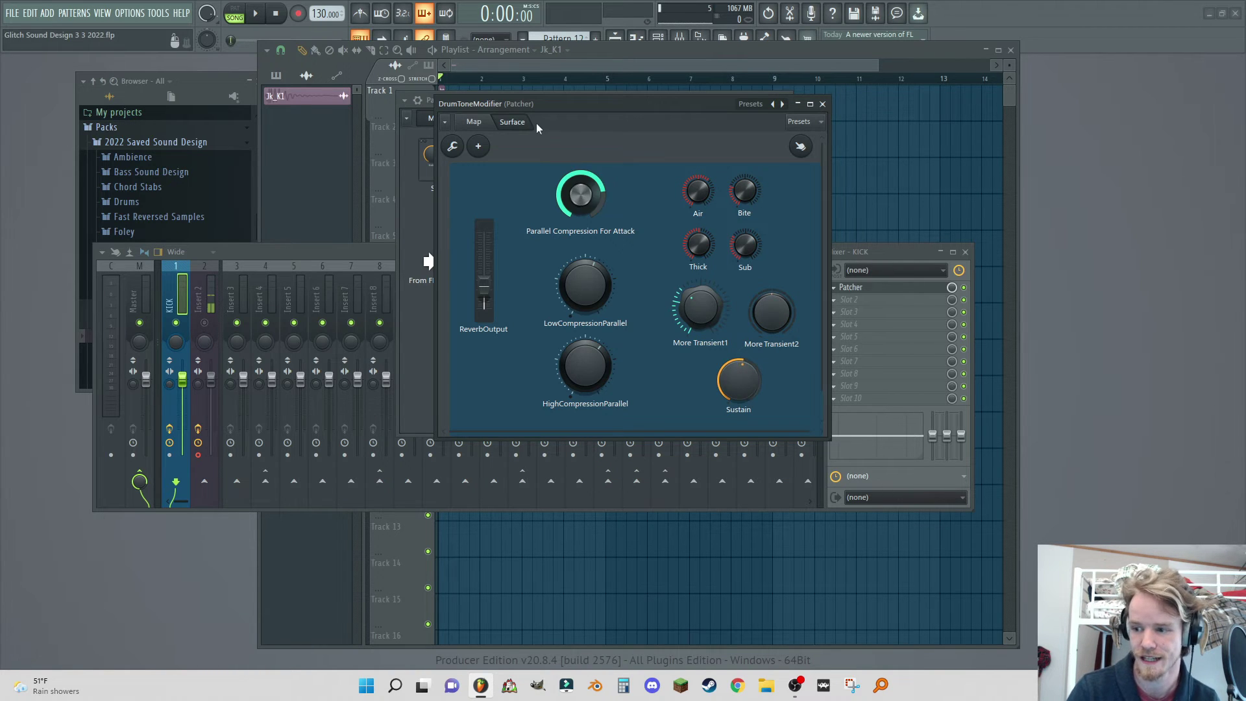
click(480, 122)
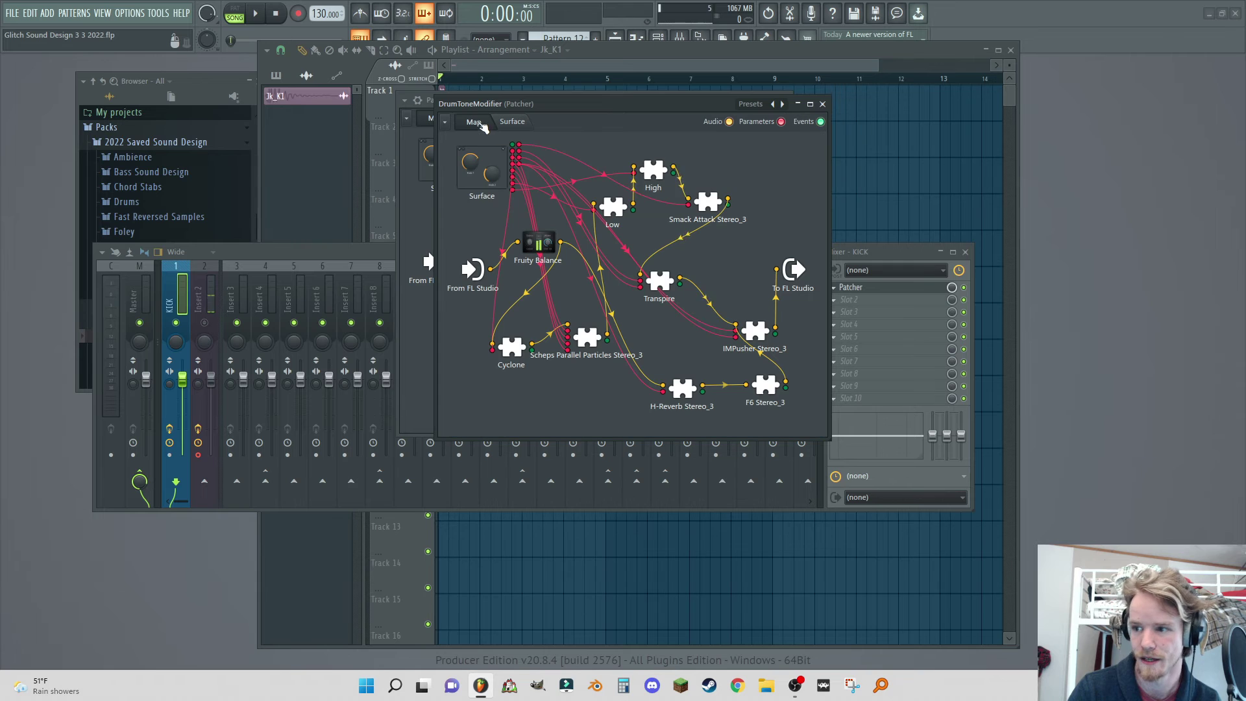
Step: Open Infected Mushroom Pusher from the map, examine its settings, close it, and look at the surface controls
double_click(753, 329)
drag(562, 153, 578, 91)
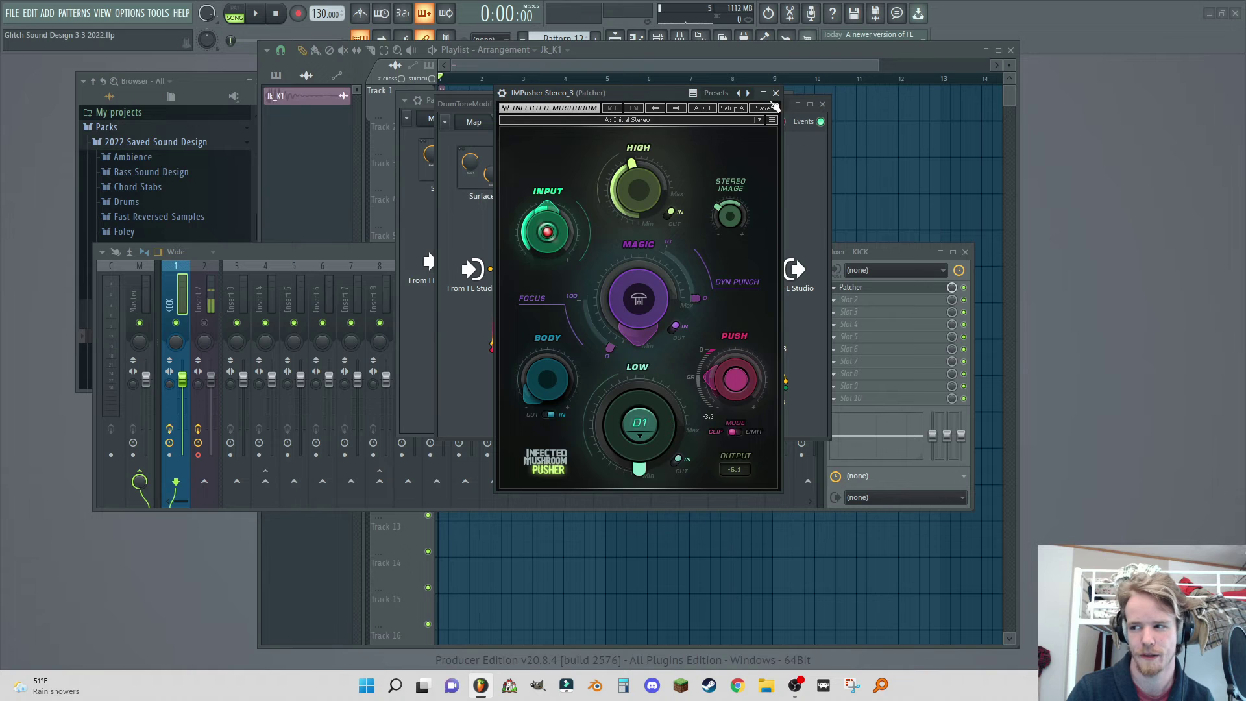
click(775, 93)
click(512, 122)
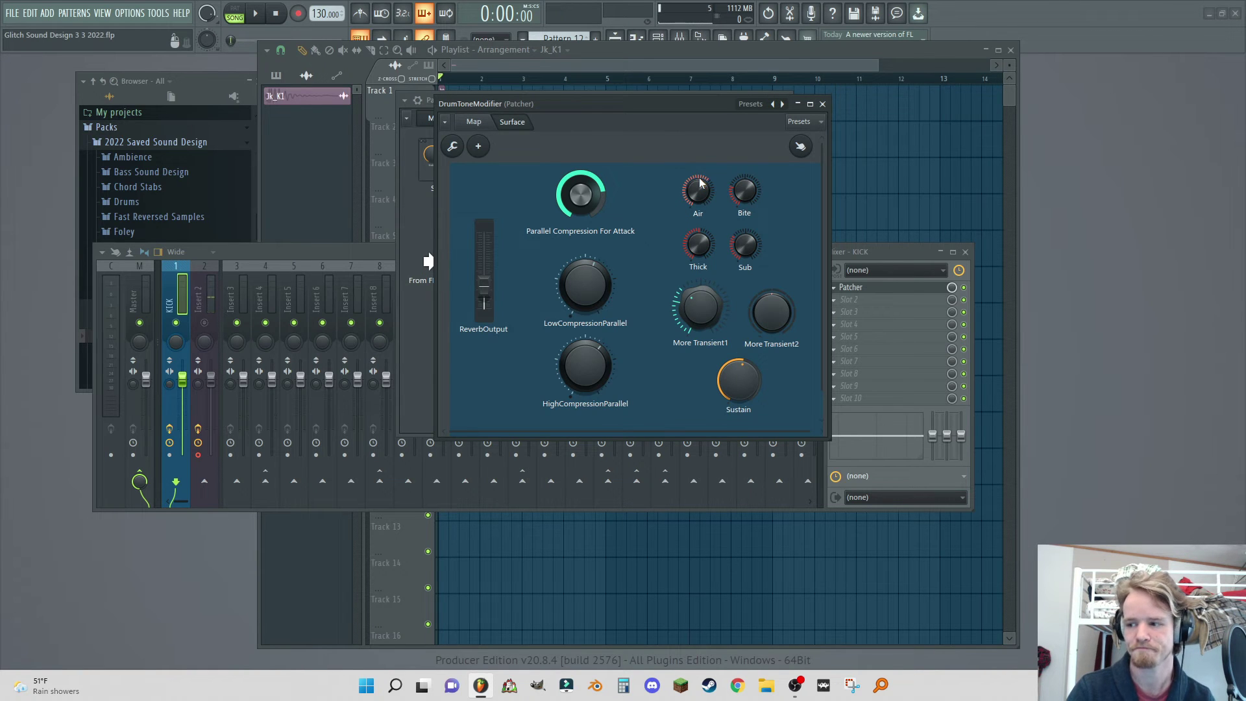
Step: Open Scheps Parallel Particles from the map, examine its Air, Bite, Thick and Sub knobs, and close it
click(479, 123)
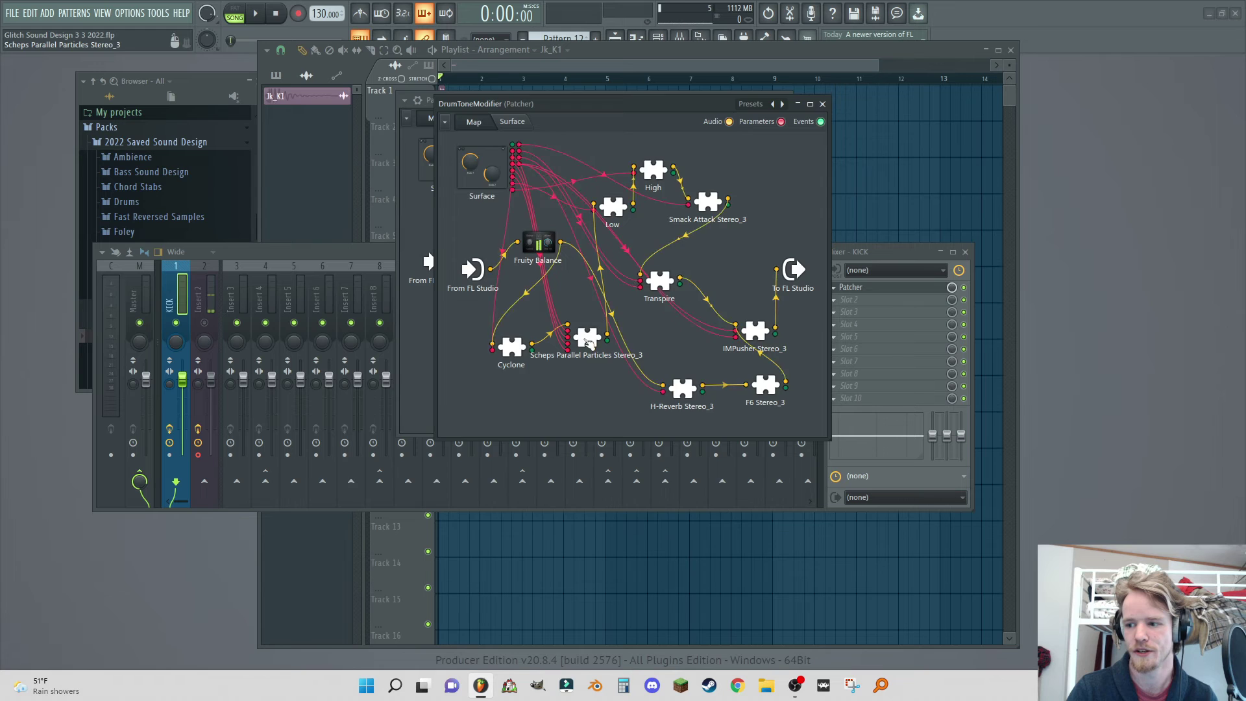
double_click(585, 338)
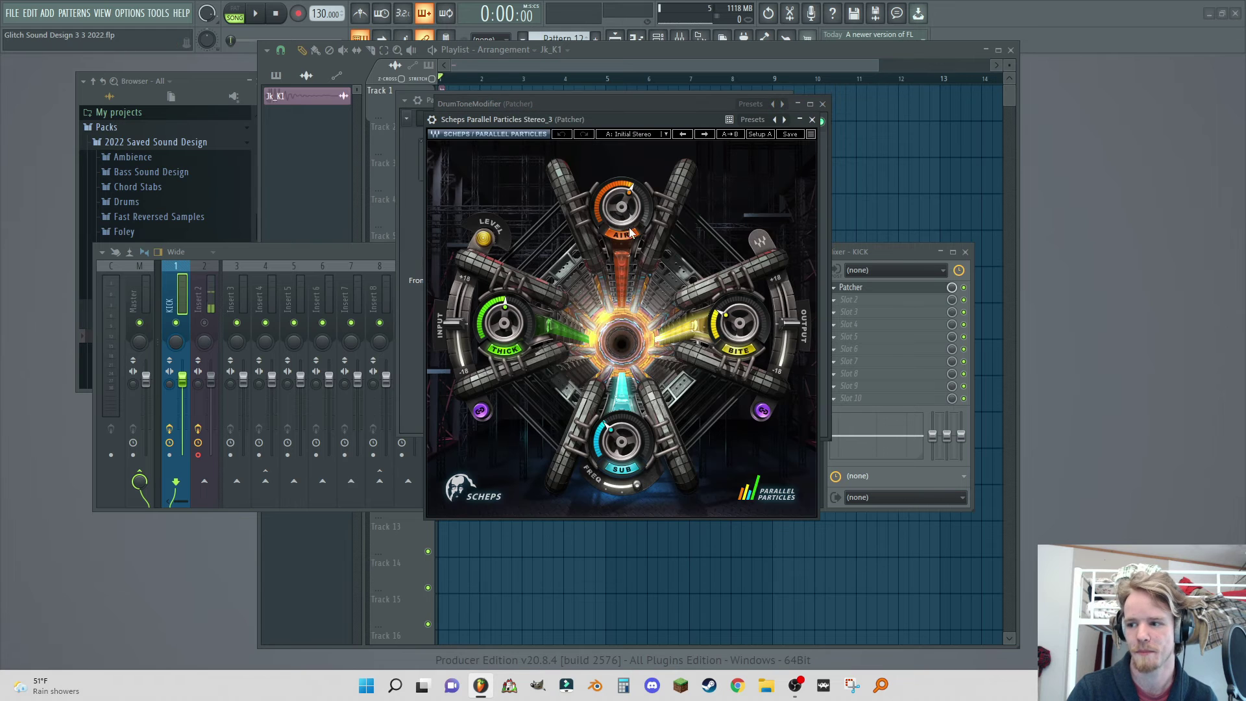
click(812, 120)
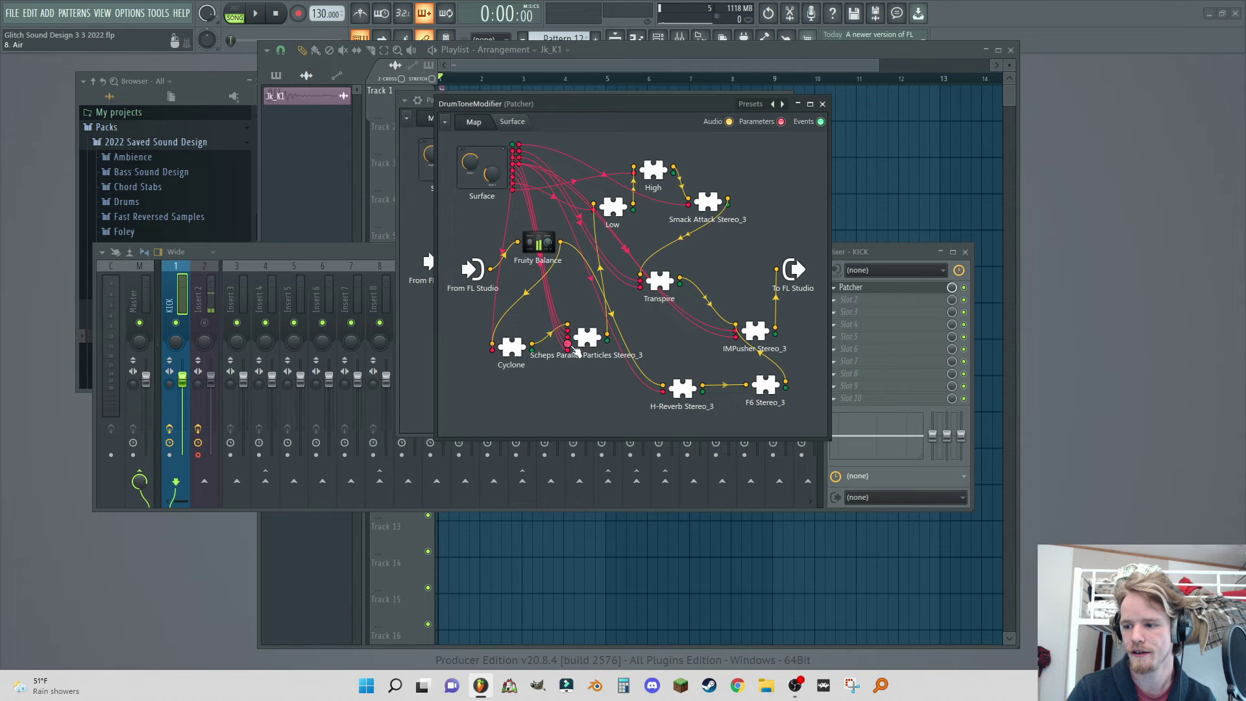
Step: Rearrange the reverb branch on the map by moving Fruity Balance and F6 into a row with H-Reverb beneath the other plugins
drag(538, 243, 516, 405)
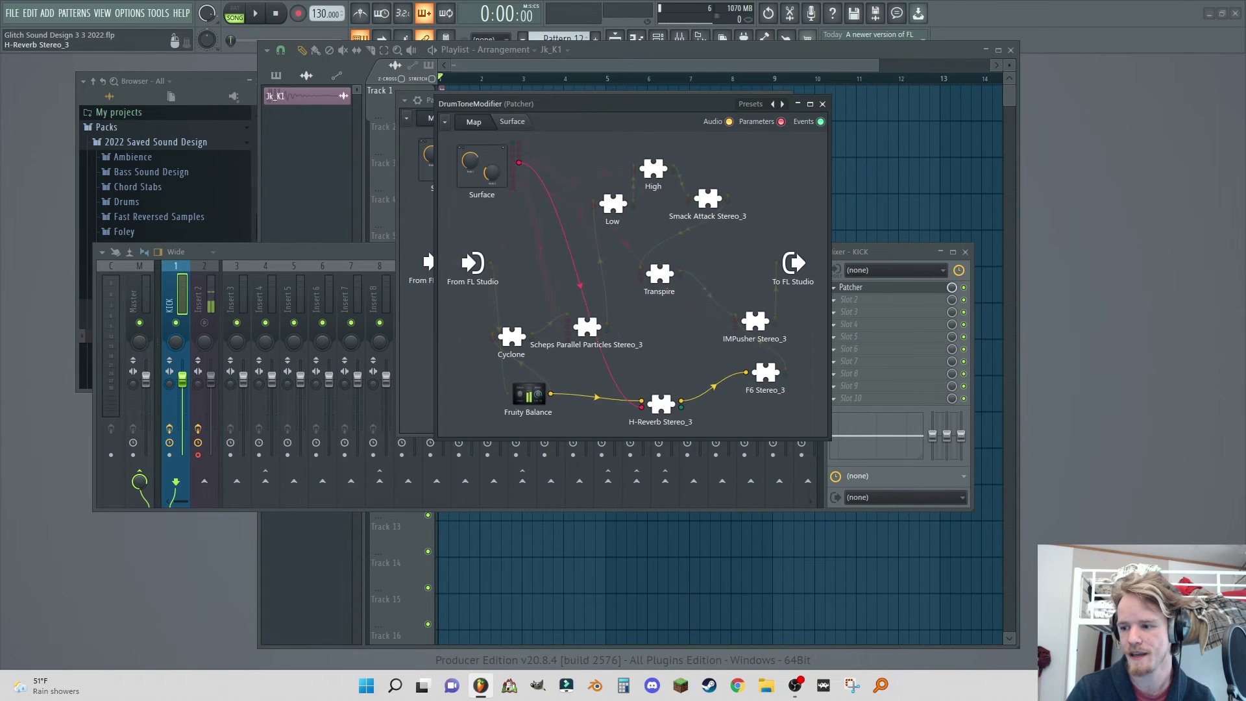
drag(778, 363, 775, 410)
drag(530, 379, 500, 399)
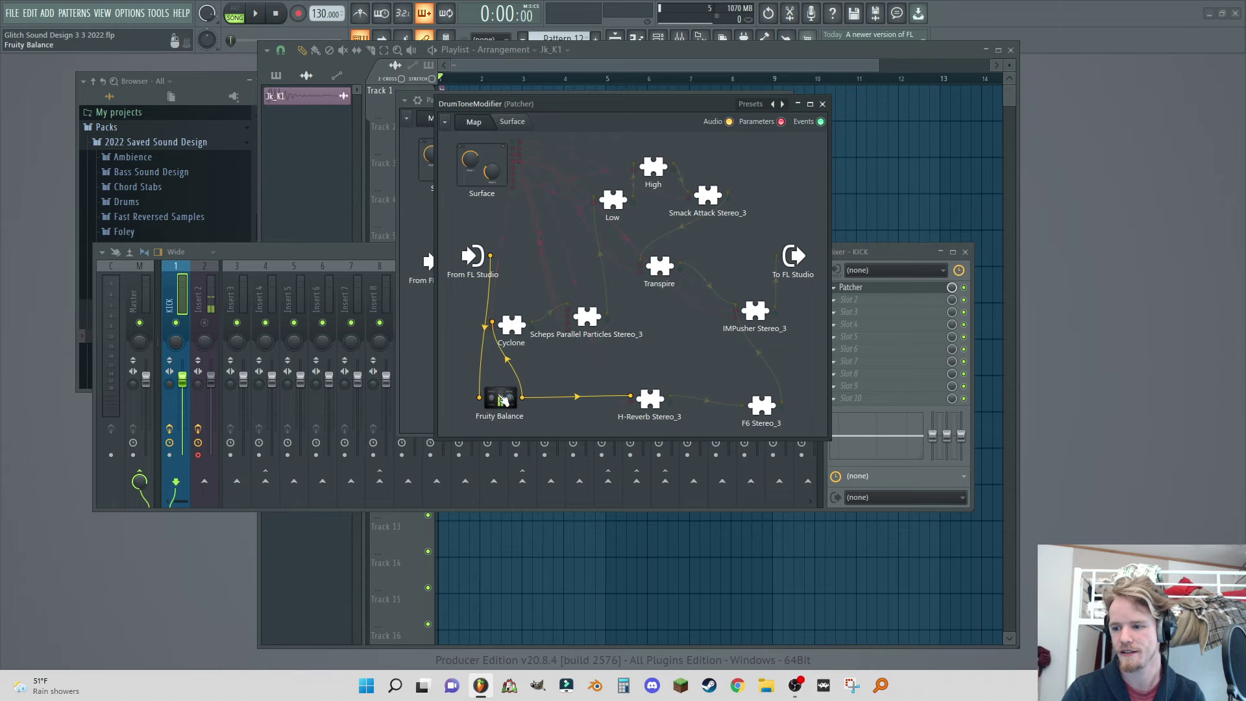
Step: Examine H-Reverb's reverb time and dry/wet settings, and look at the ReverbOutput slider on the surface
double_click(657, 404)
drag(527, 243, 512, 139)
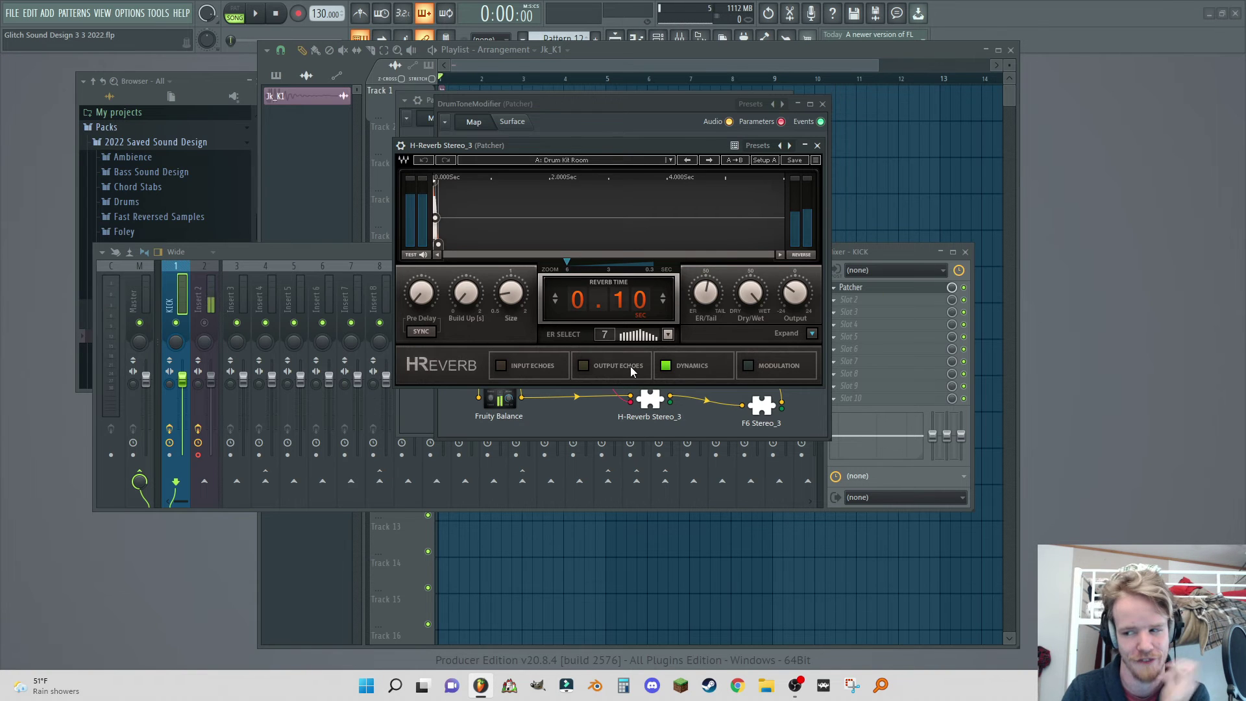
click(817, 147)
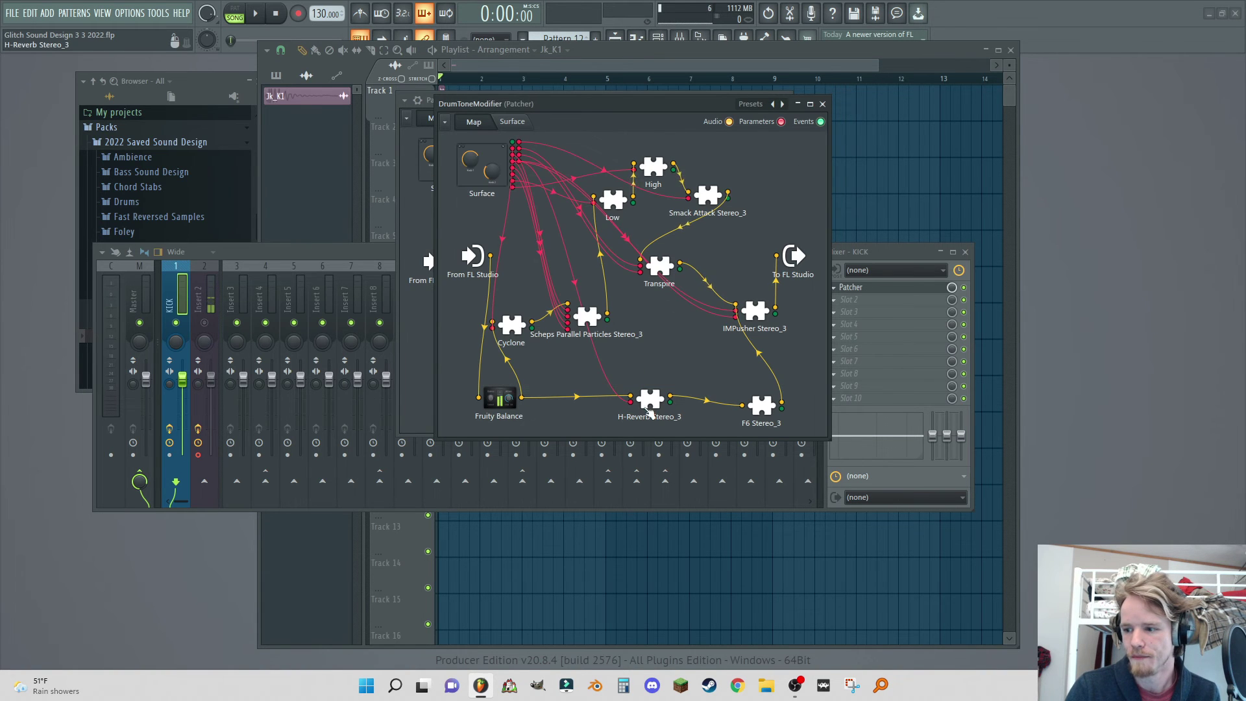
click(752, 281)
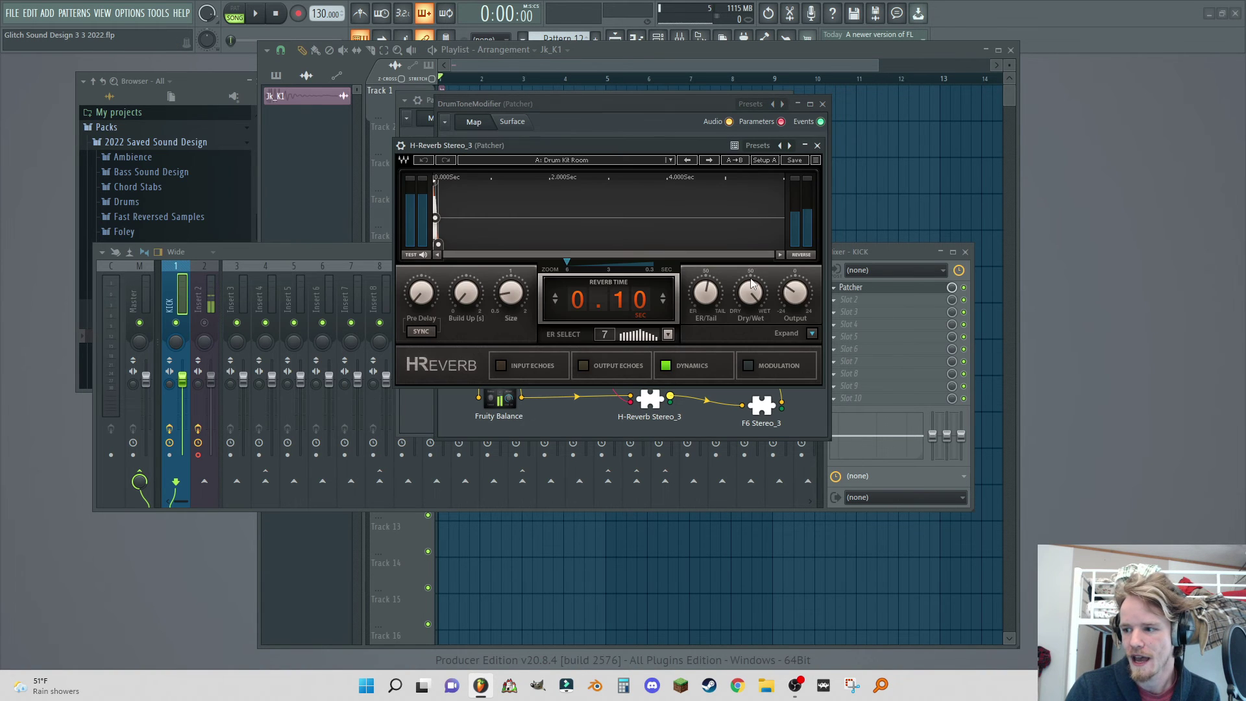
click(817, 145)
click(512, 122)
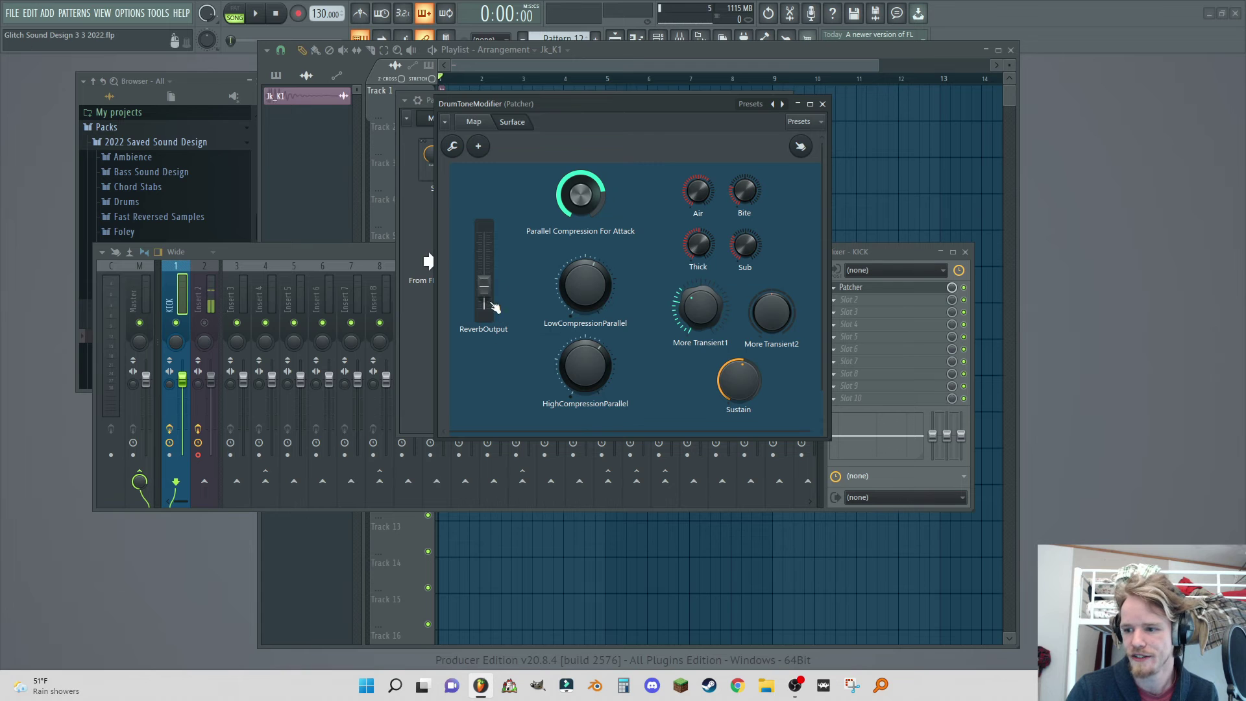
click(474, 122)
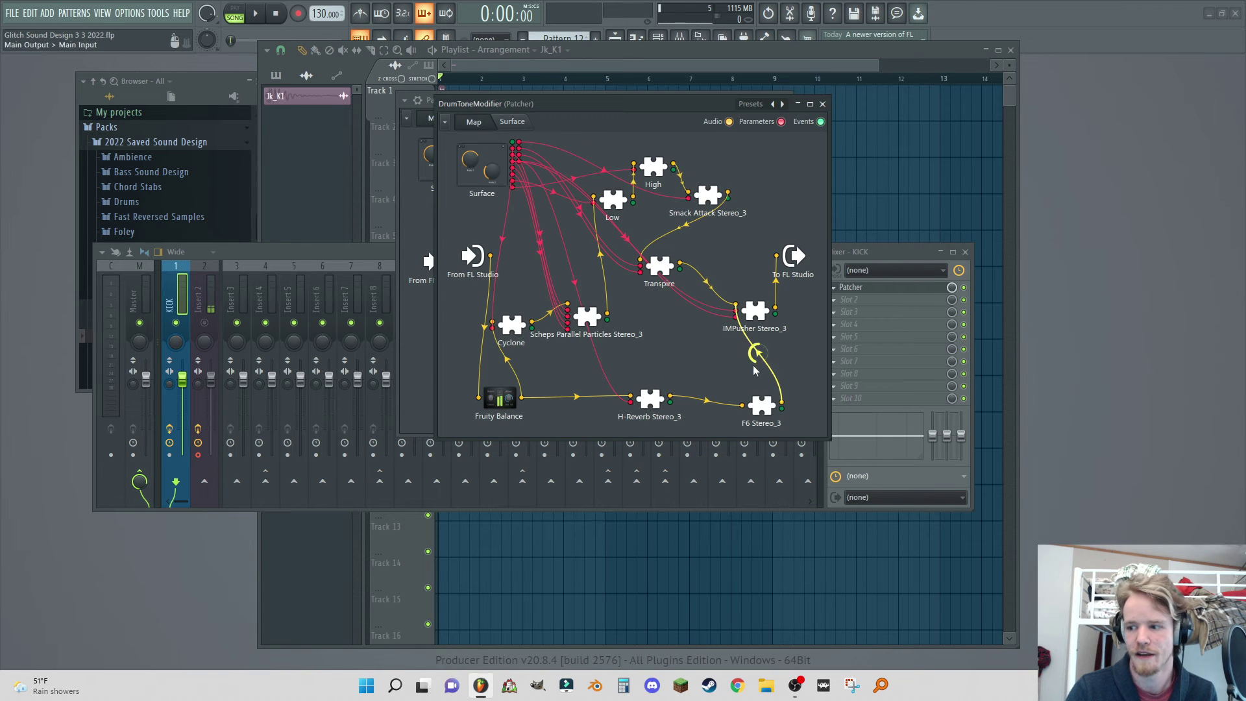
Step: Open the F6 equalizer that follows the reverb, examine its high-pass and low-pass filters, and close it
click(760, 408)
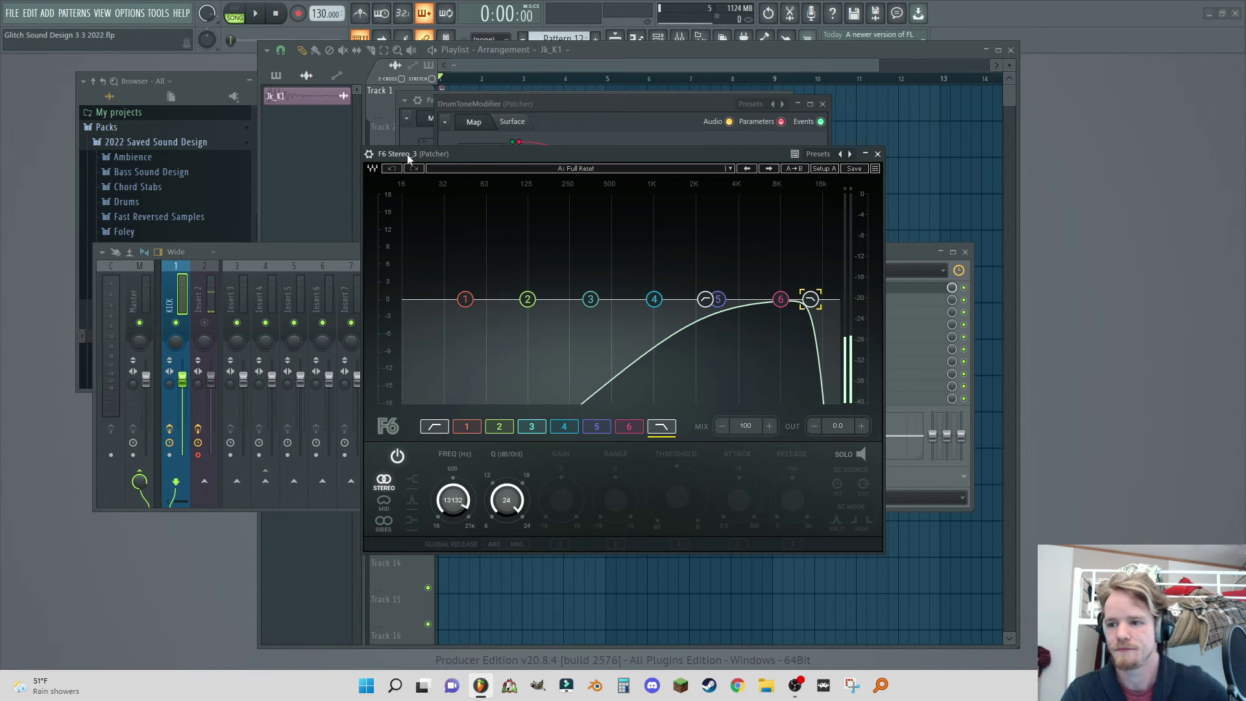
drag(422, 153, 419, 130)
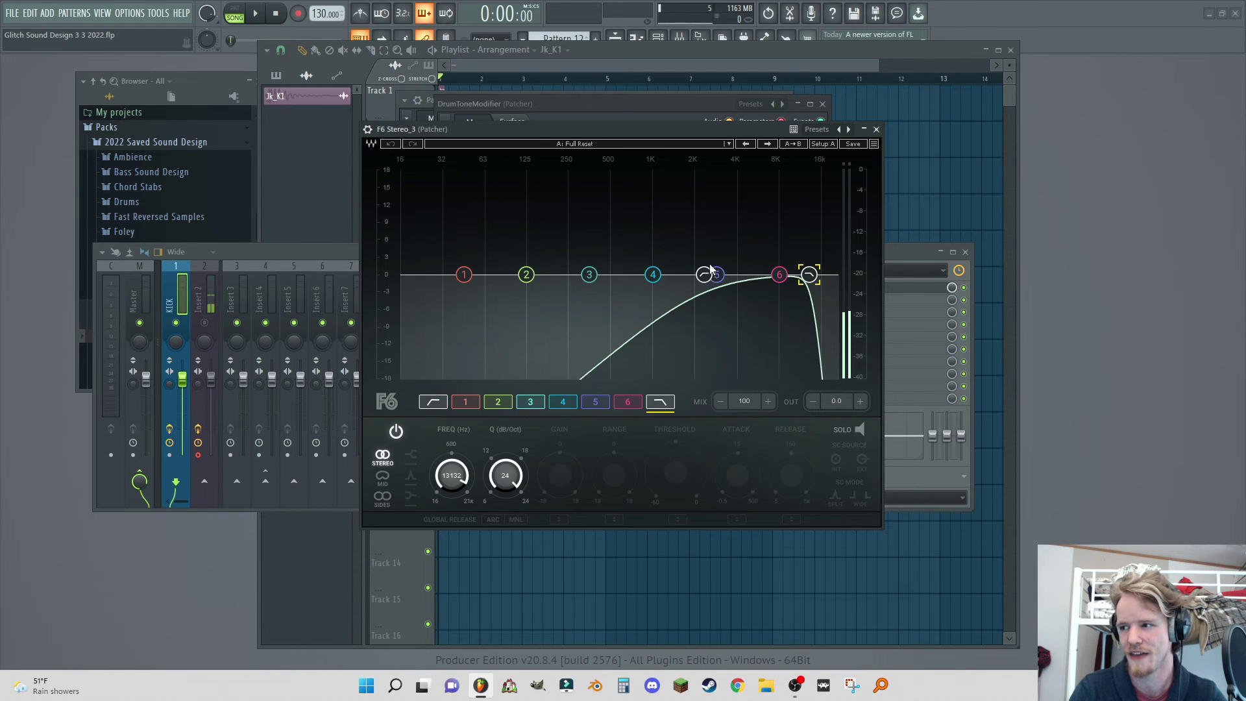
click(875, 130)
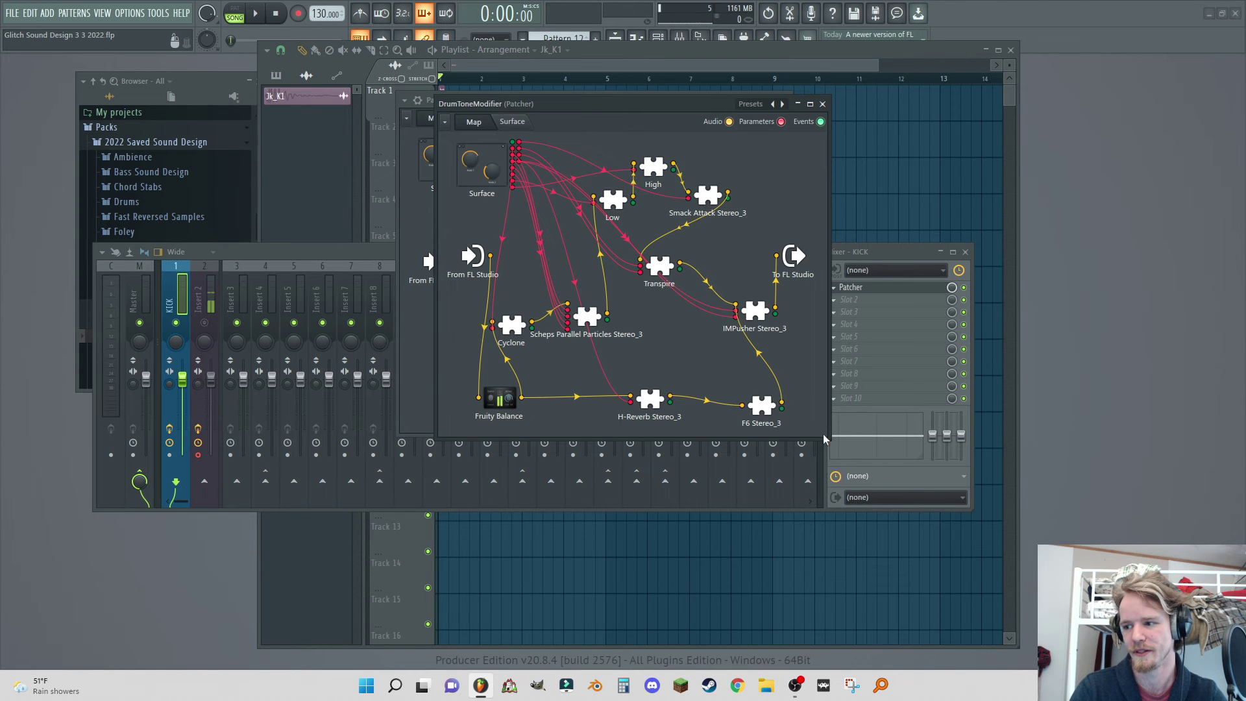
Step: Reopen Infected Mushroom Pusher at the end of the chain, review its settings, and close it
drag(770, 317, 779, 313)
double_click(779, 313)
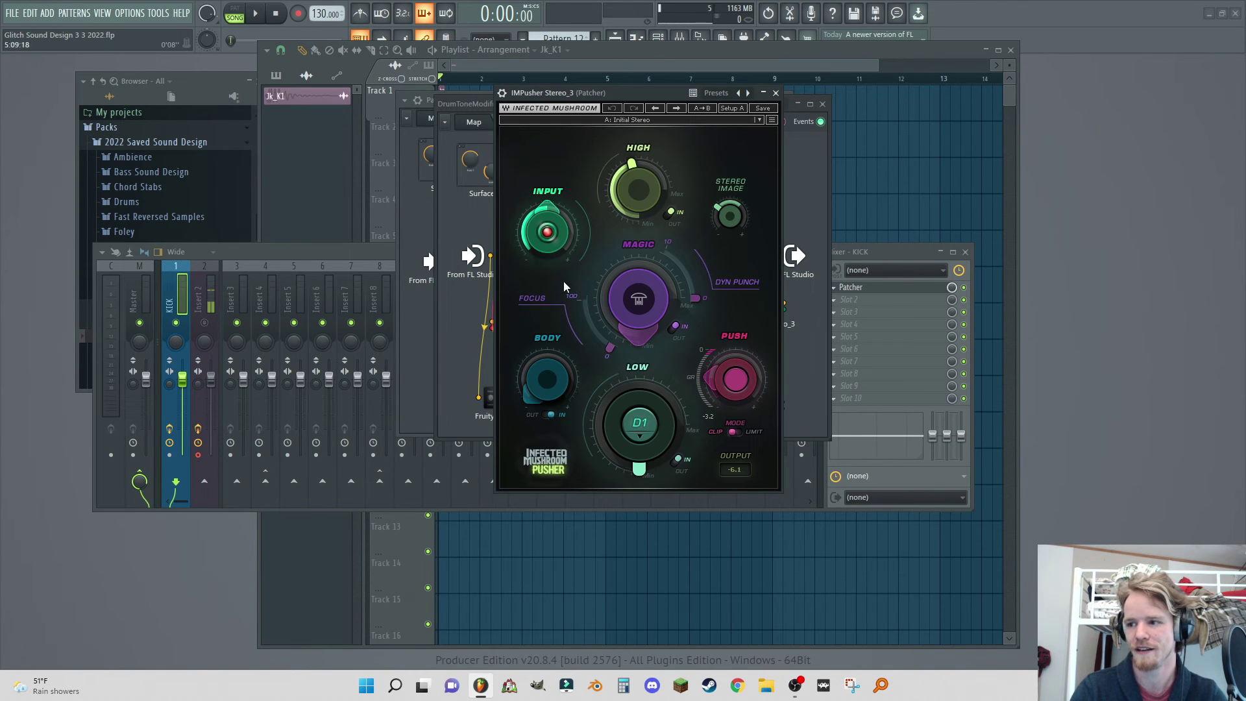
click(777, 94)
Step: Reposition the To FL Studio and Infected Mushroom Pusher nodes on the map, and show the control surface
drag(794, 258, 798, 263)
drag(746, 307, 767, 303)
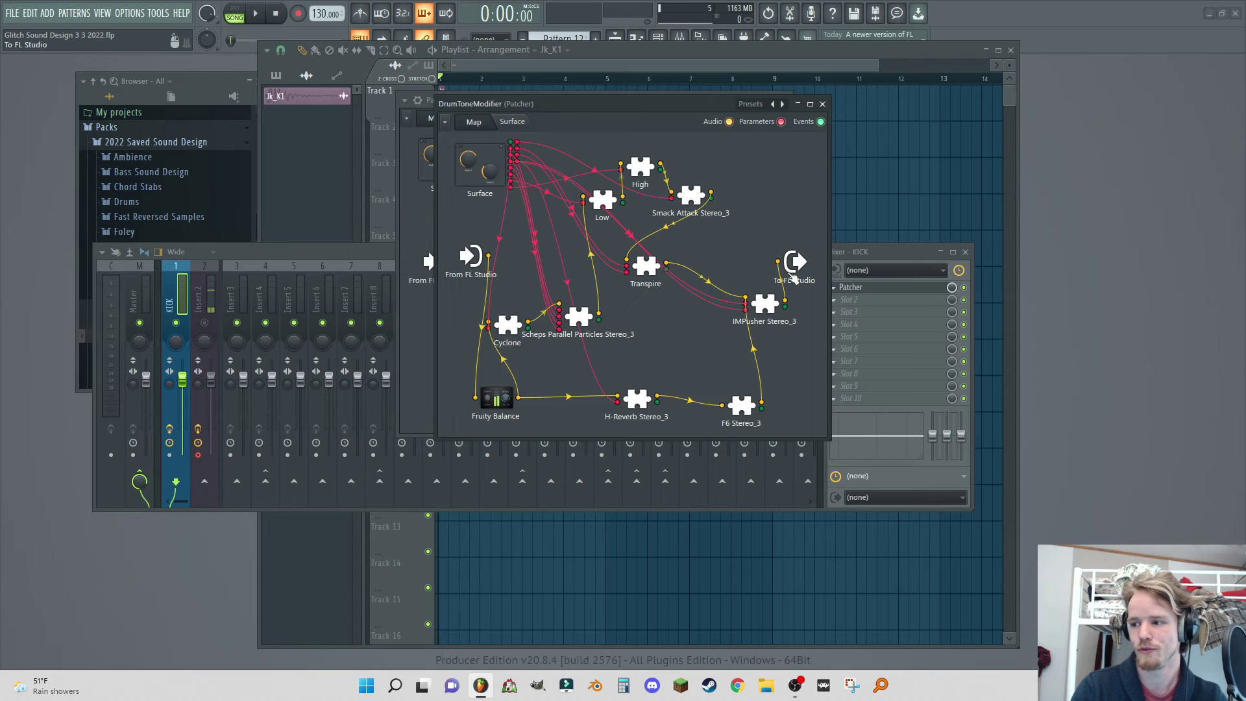
click(512, 122)
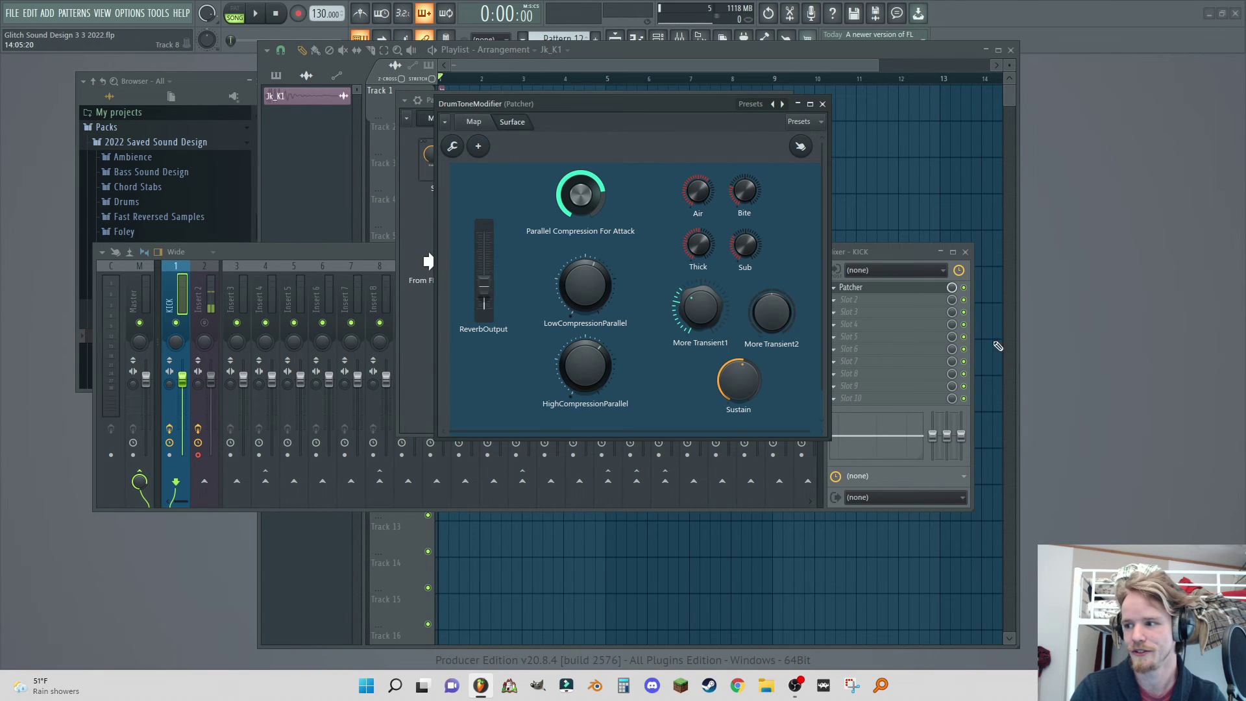
Step: Audition the kick with the Patcher effect bypassed and with it enabled, and stop playback
click(972, 296)
click(255, 14)
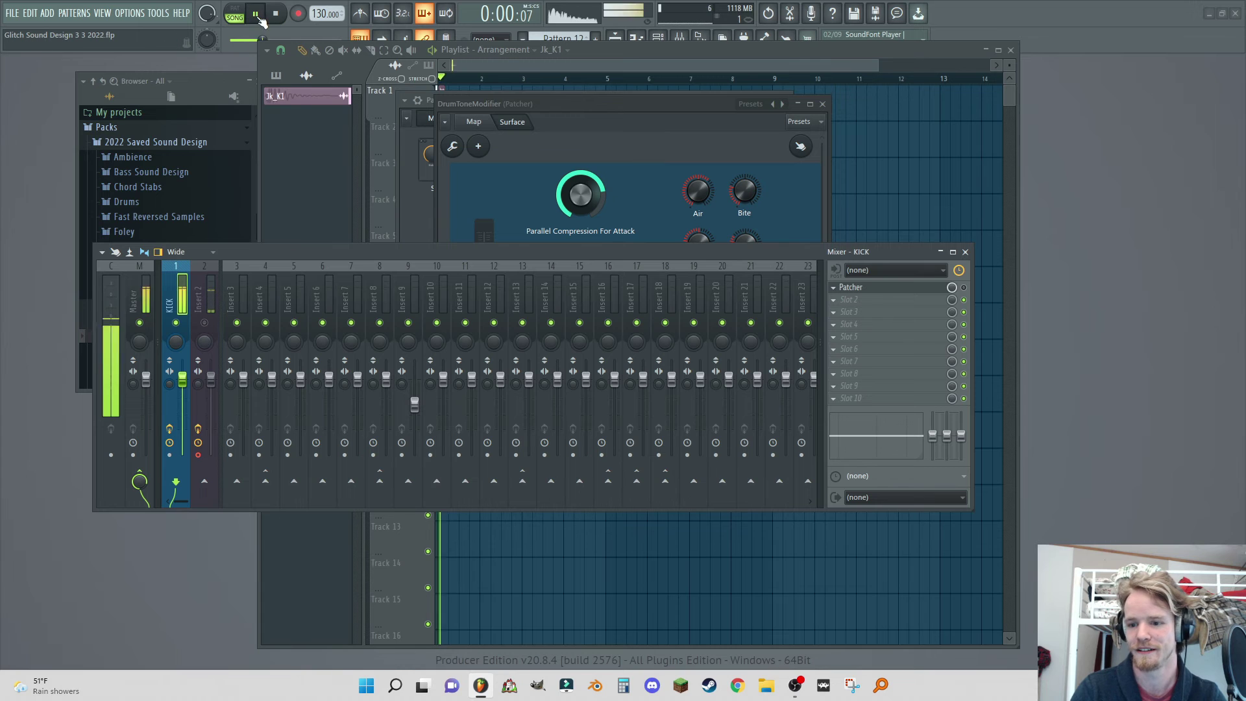
key(space)
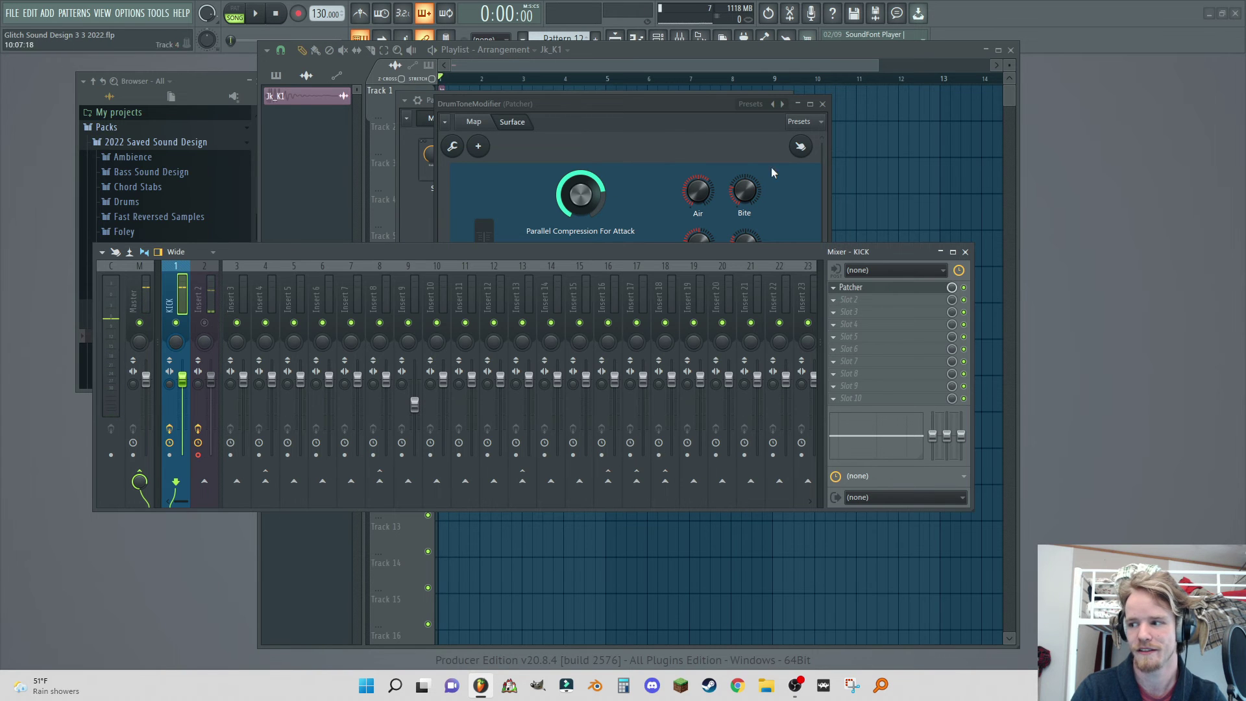
click(258, 14)
click(276, 14)
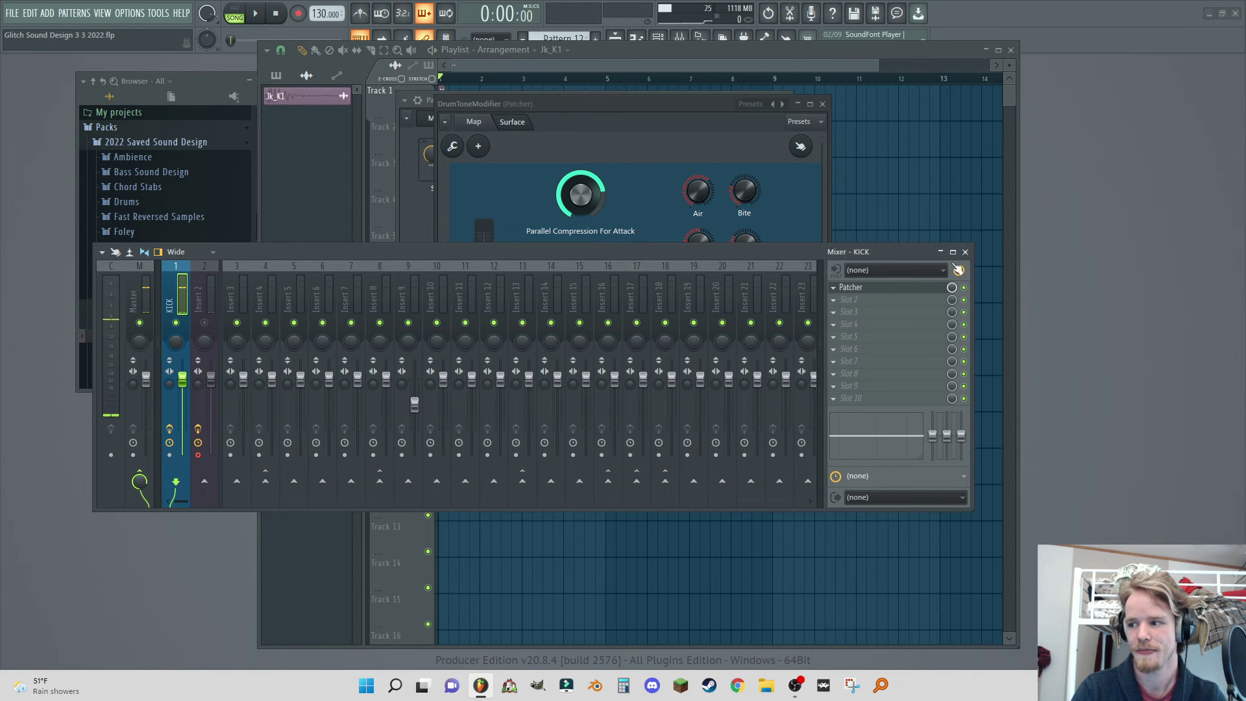
Step: Play the kick while fine-tuning the ReverbOutput slider and turning Sustain down to its minimum on the surface
drag(517, 100, 524, 83)
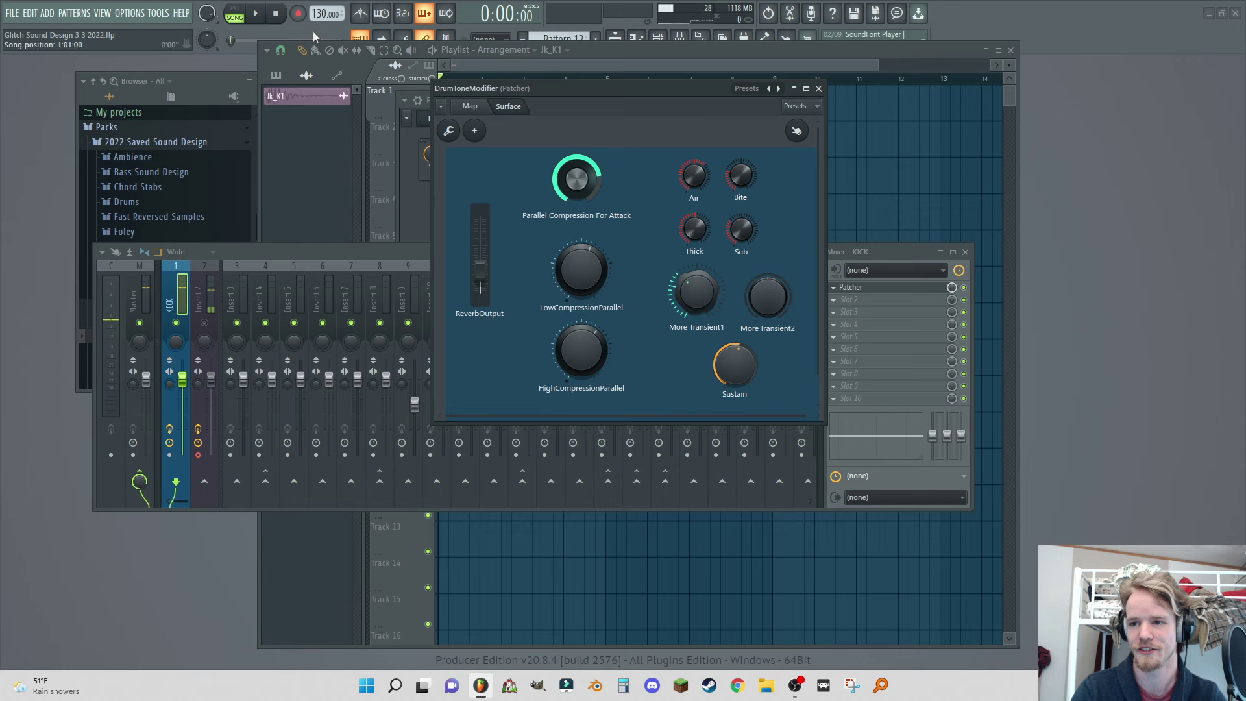
click(256, 16)
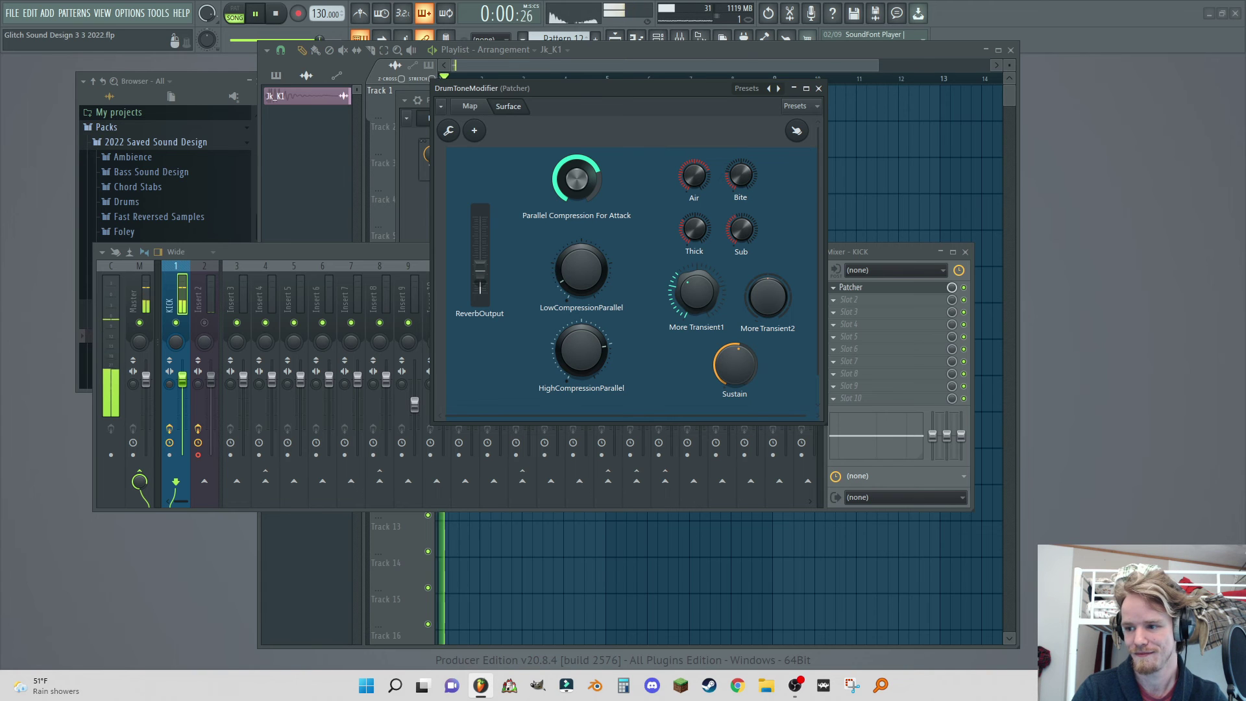
mouse_move(483, 271)
mouse_down()
mouse_move(483, 243)
mouse_move(483, 298)
mouse_move(483, 264)
mouse_up()
drag(480, 271, 481, 274)
drag(735, 365, 735, 435)
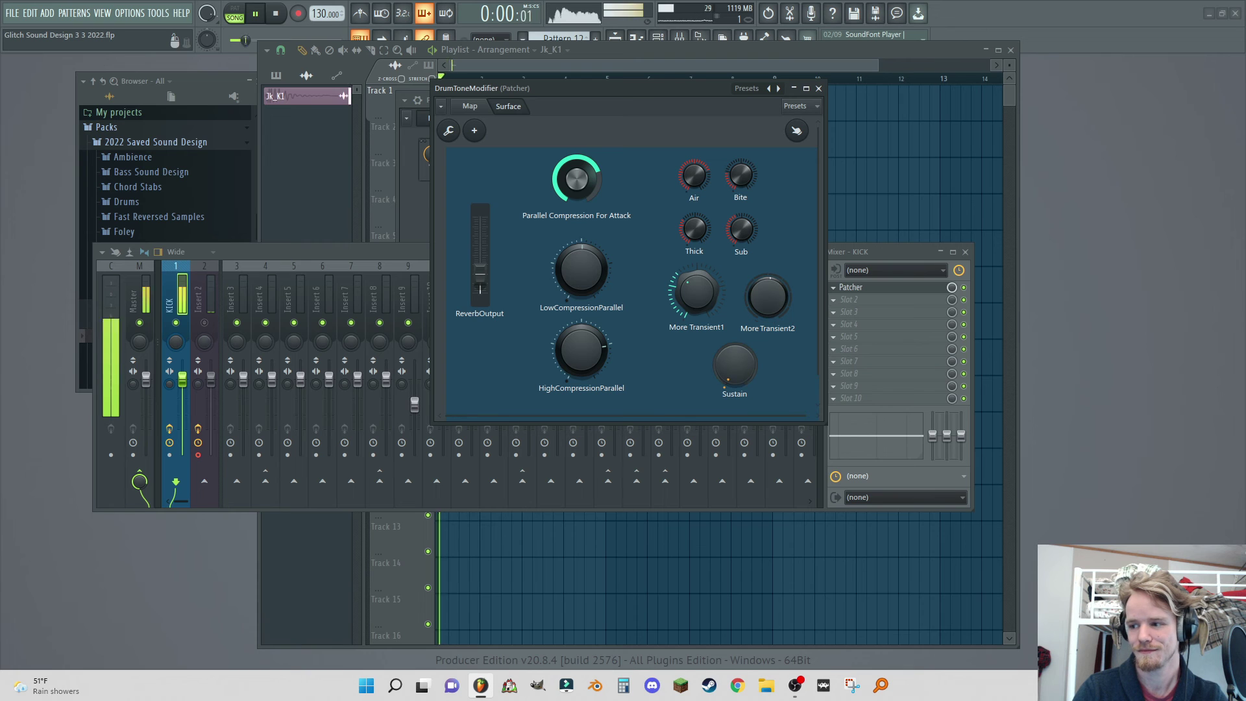
Step: Raise More Transient1 and Parallel Compression For Attack while trying More Transient2, and stop playback
drag(695, 300, 695, 237)
drag(761, 296, 709, 317)
drag(587, 183, 587, 173)
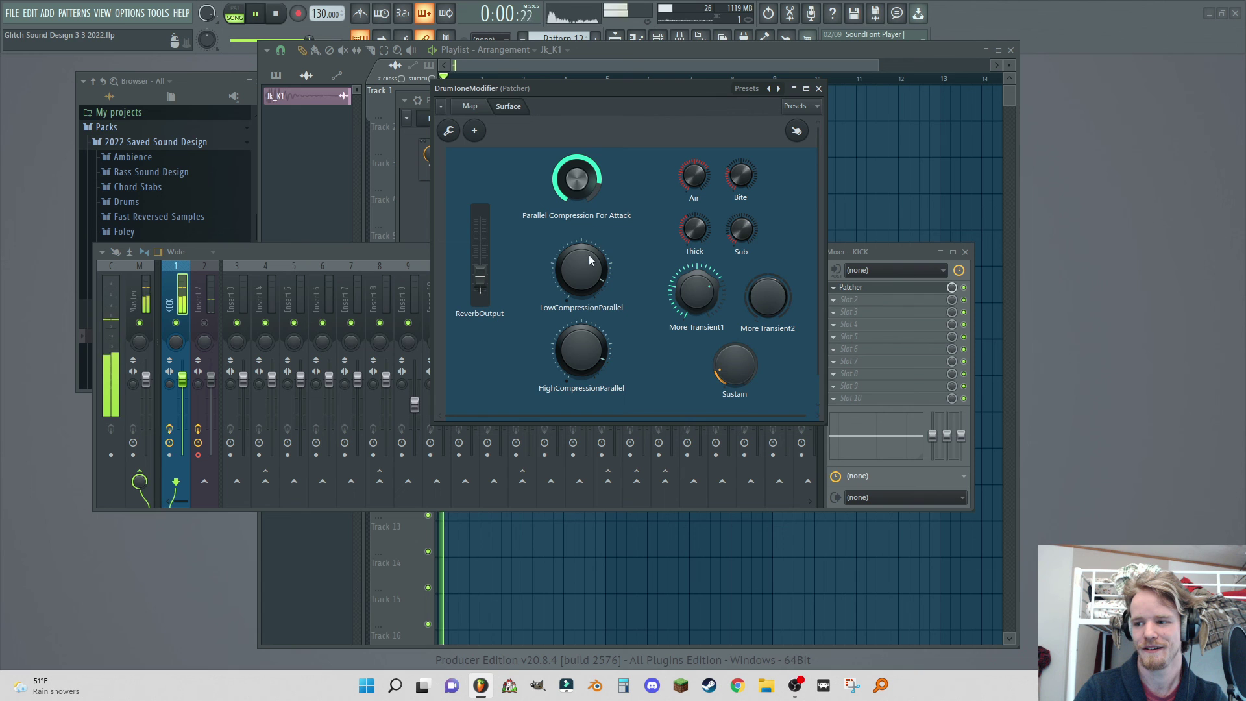
click(276, 14)
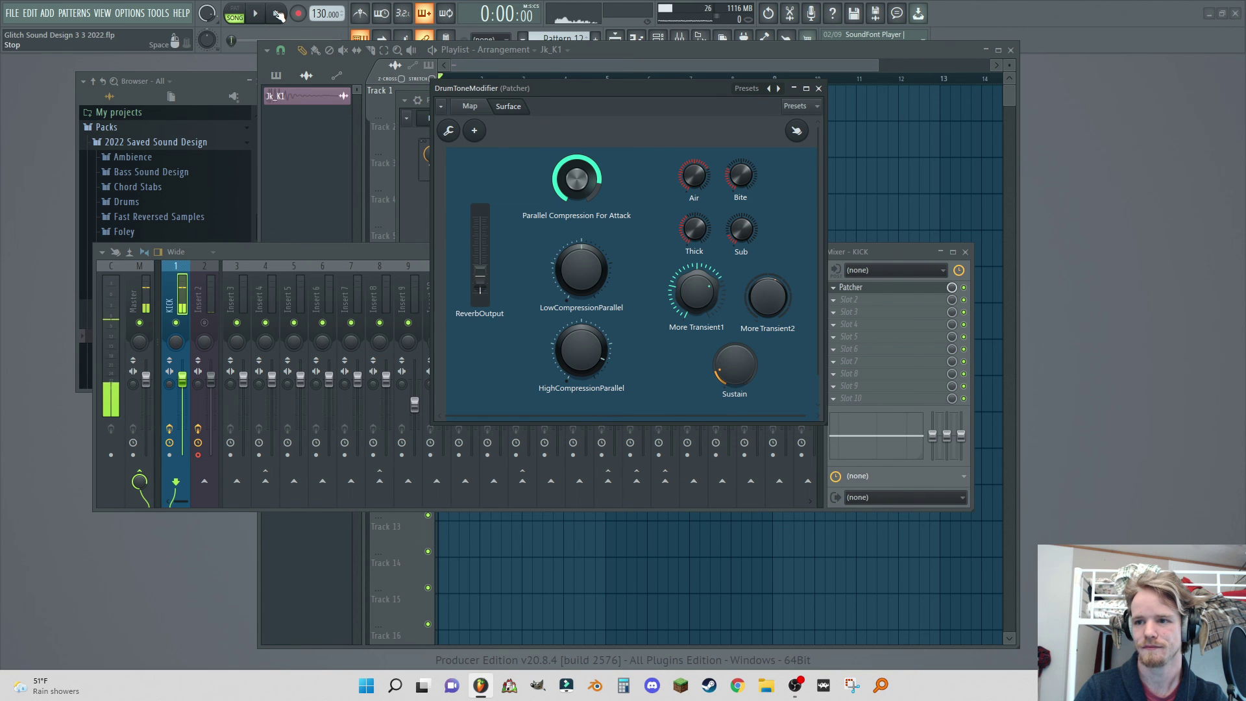
Step: View the DrumToneModifier map once more, close its window, and select the Insert 2 mixer track
click(177, 298)
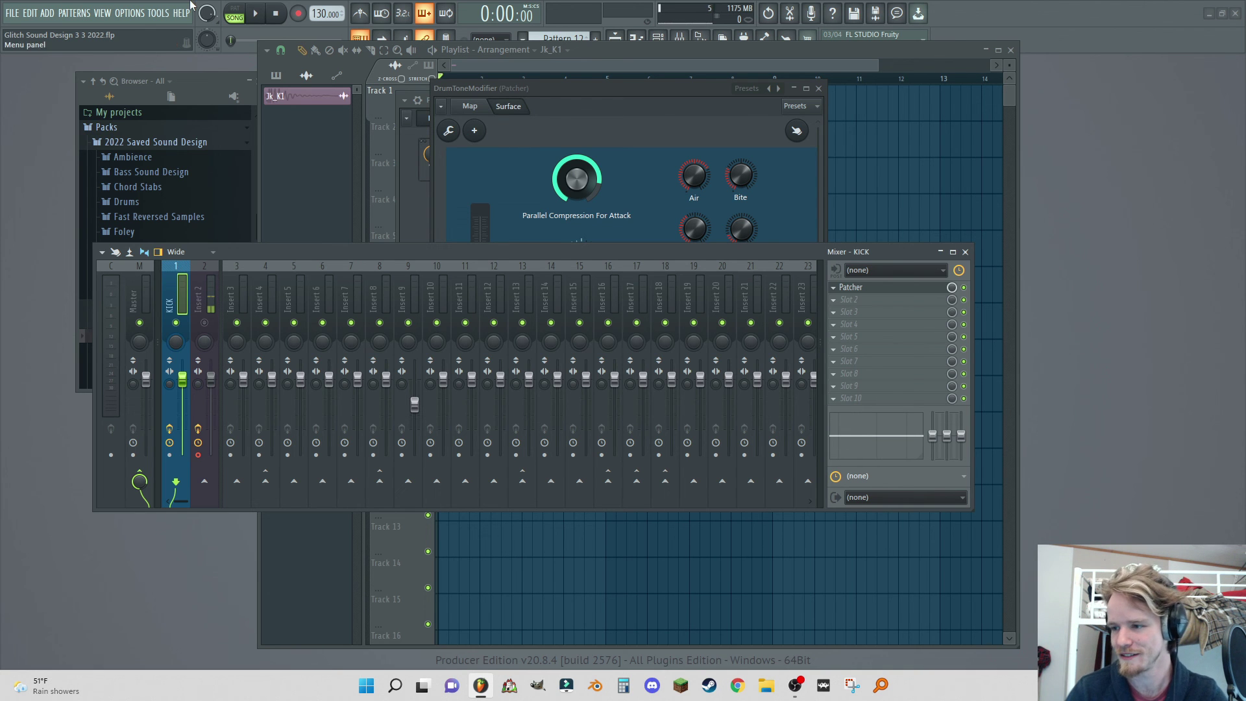
click(484, 107)
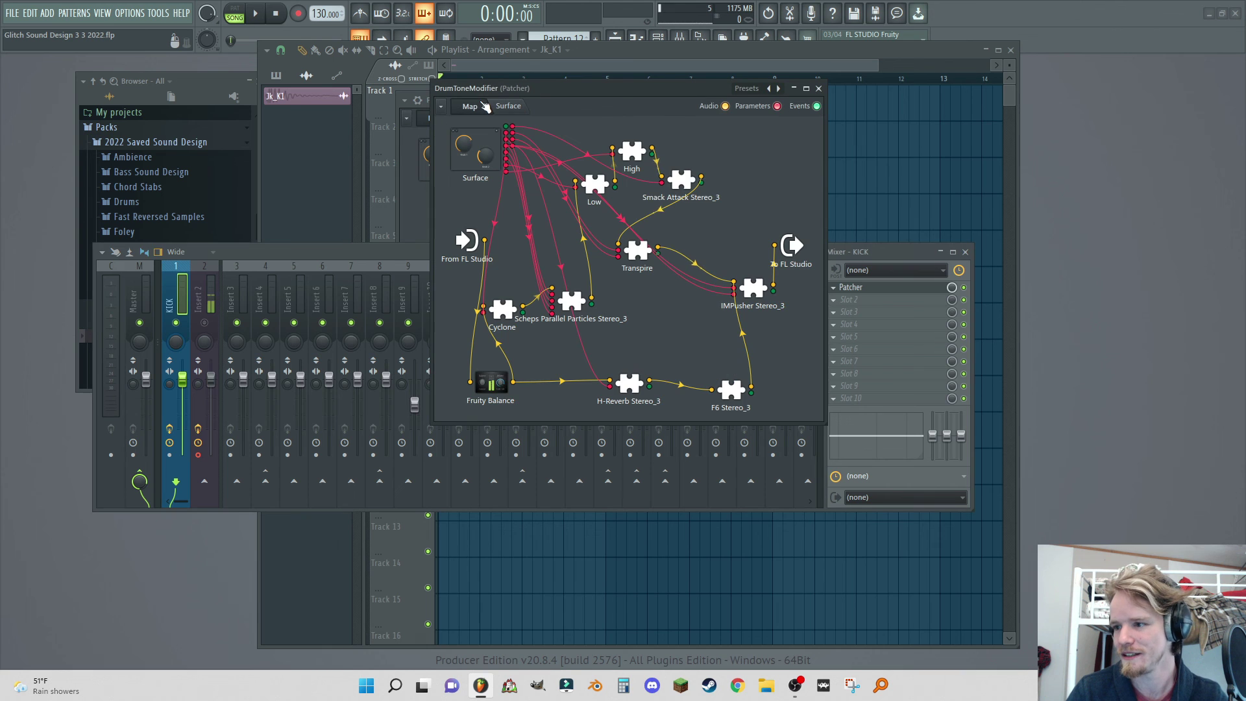
click(819, 88)
drag(591, 105, 616, 82)
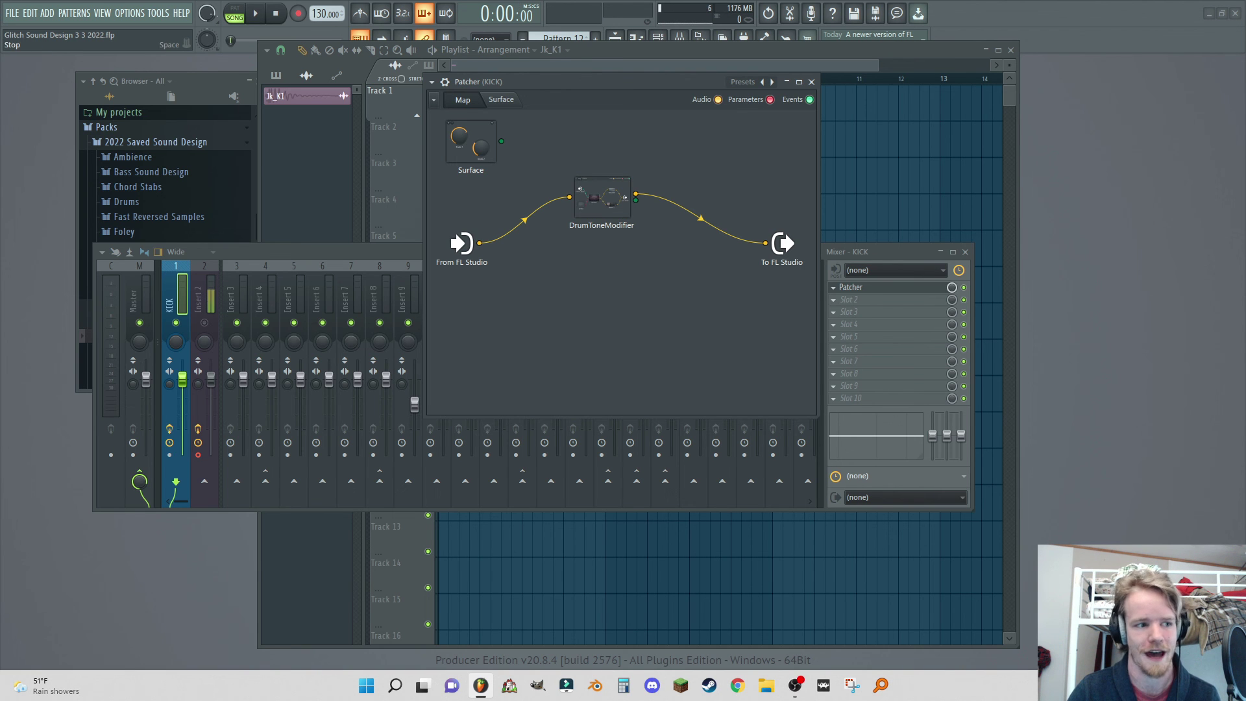
click(202, 297)
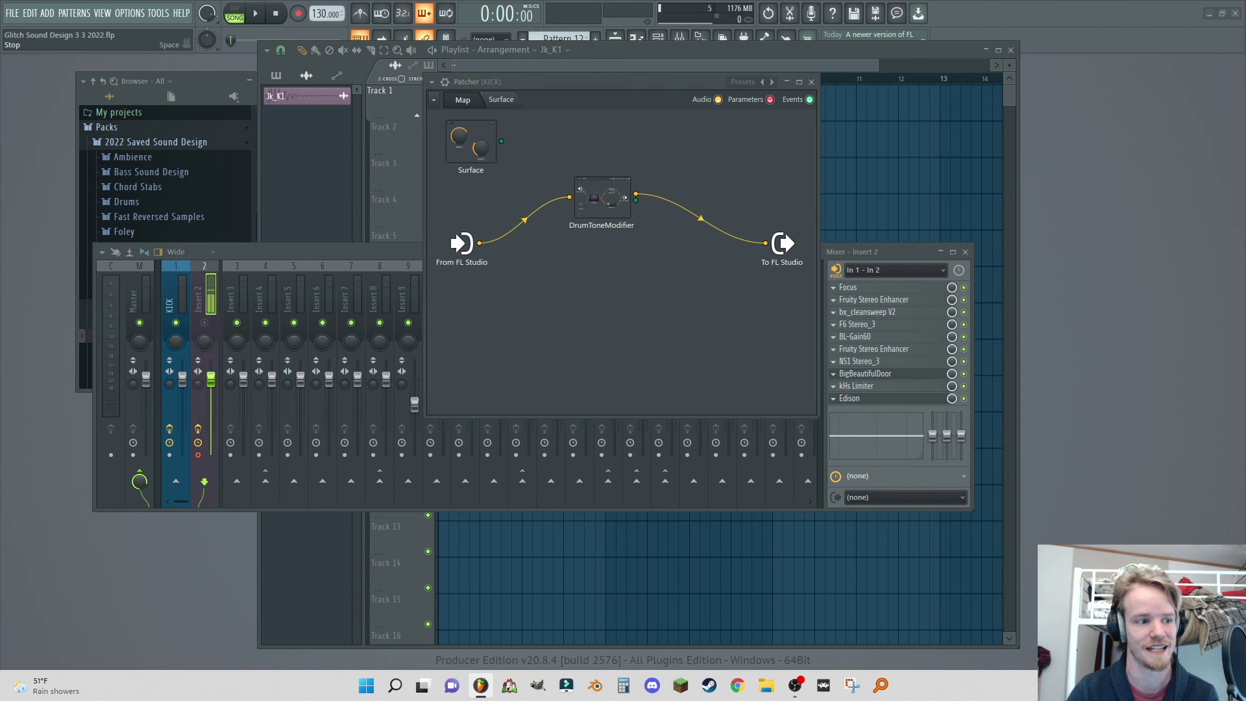